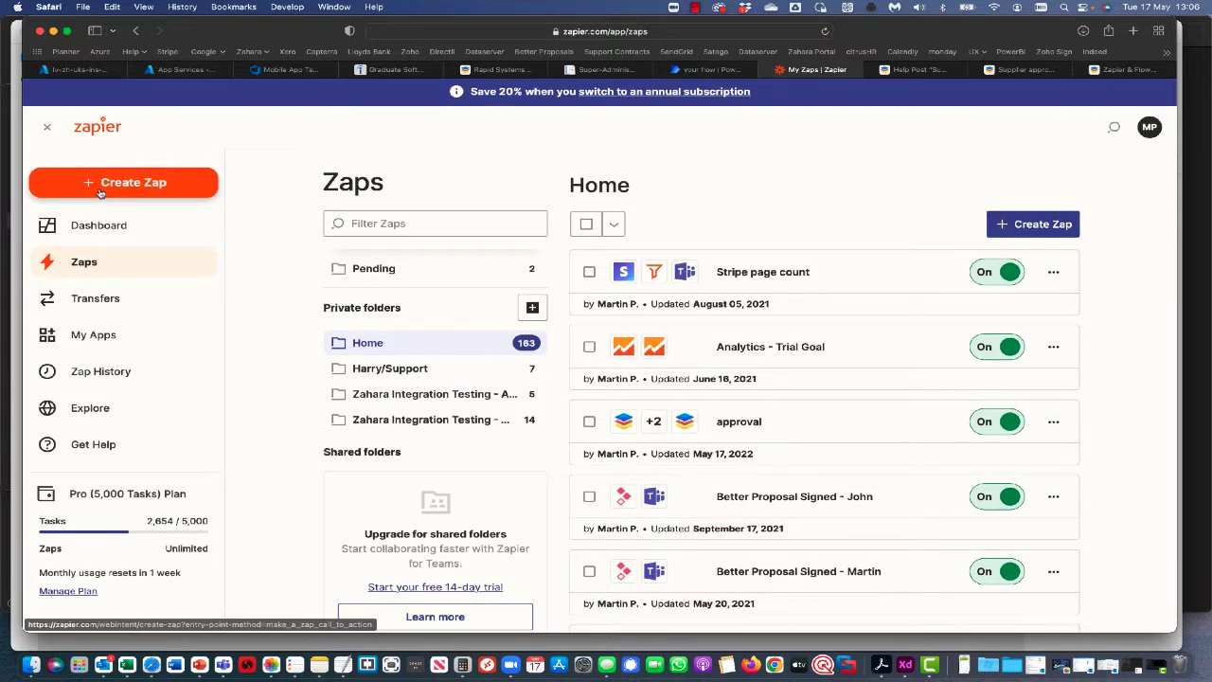
# Start a new Zap triggered by Zahara's New Supplier event.
pyautogui.click(100, 192)
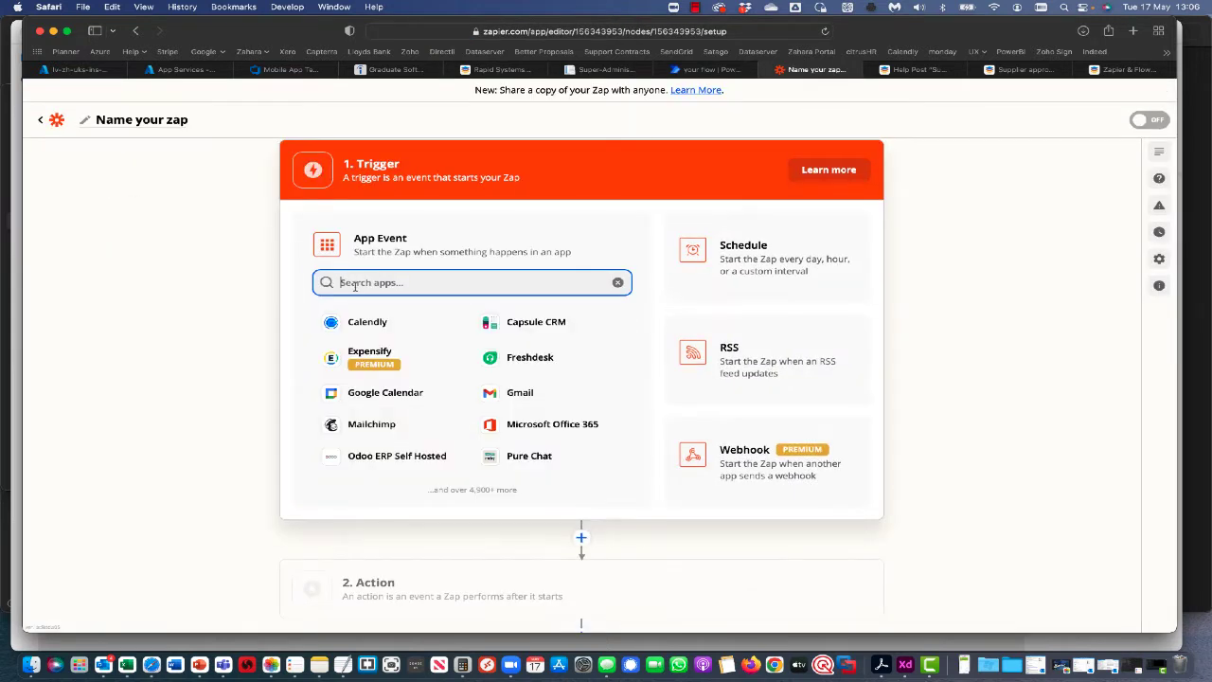
pyautogui.write('zahara')
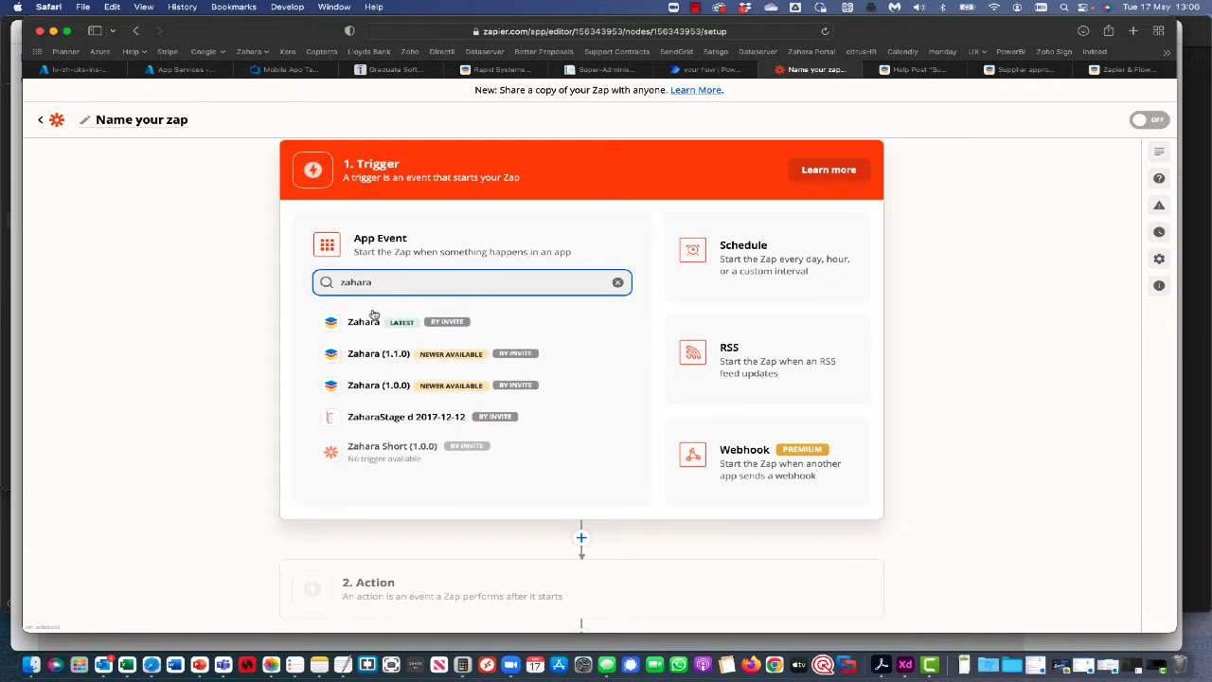
pyautogui.click(369, 325)
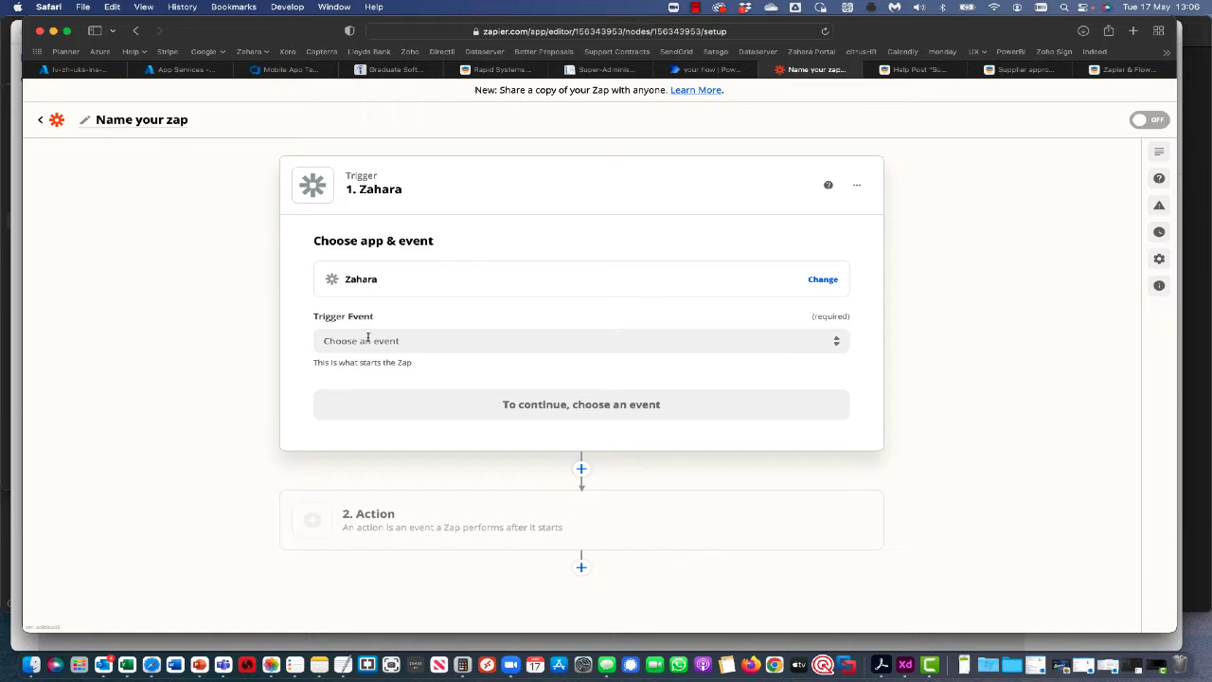
pyautogui.click(411, 342)
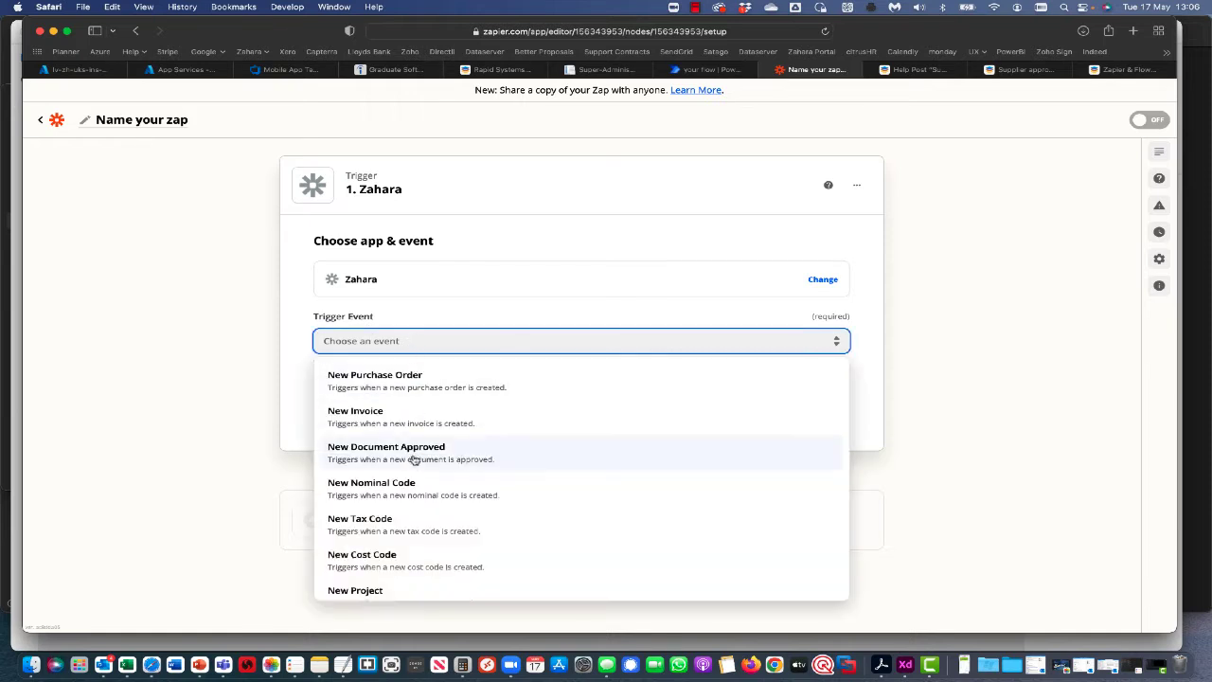
pyautogui.scroll(-3, 412, 468)
pyautogui.click(393, 521)
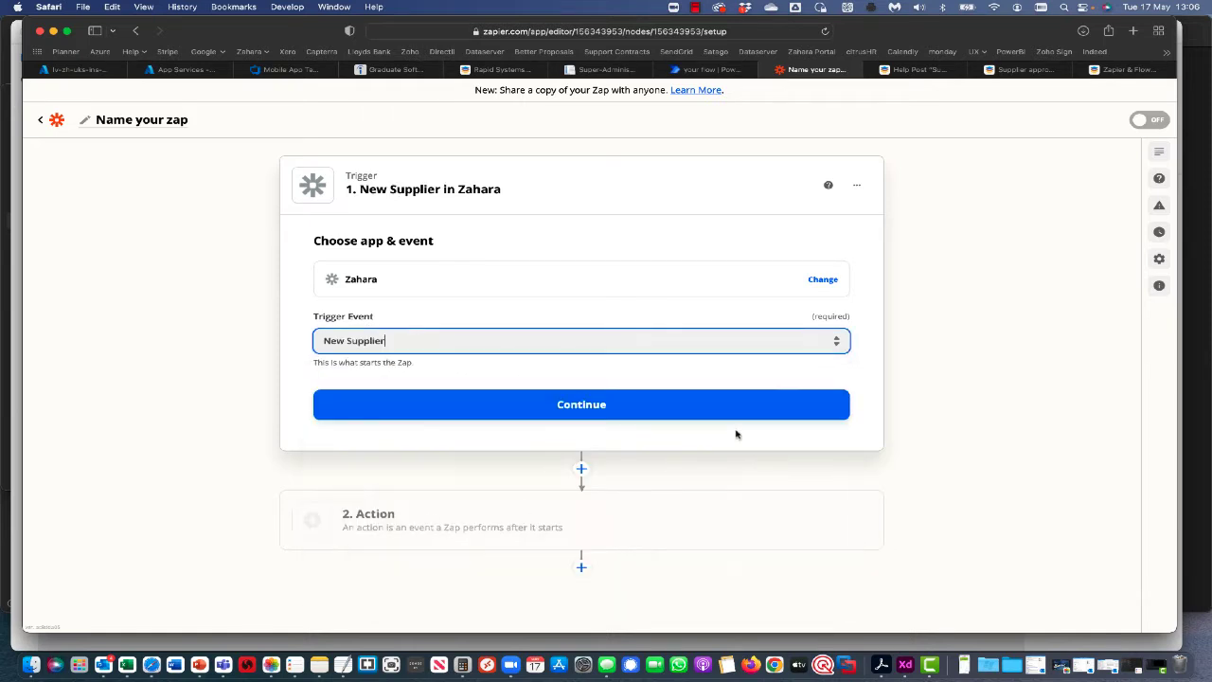
pyautogui.click(594, 405)
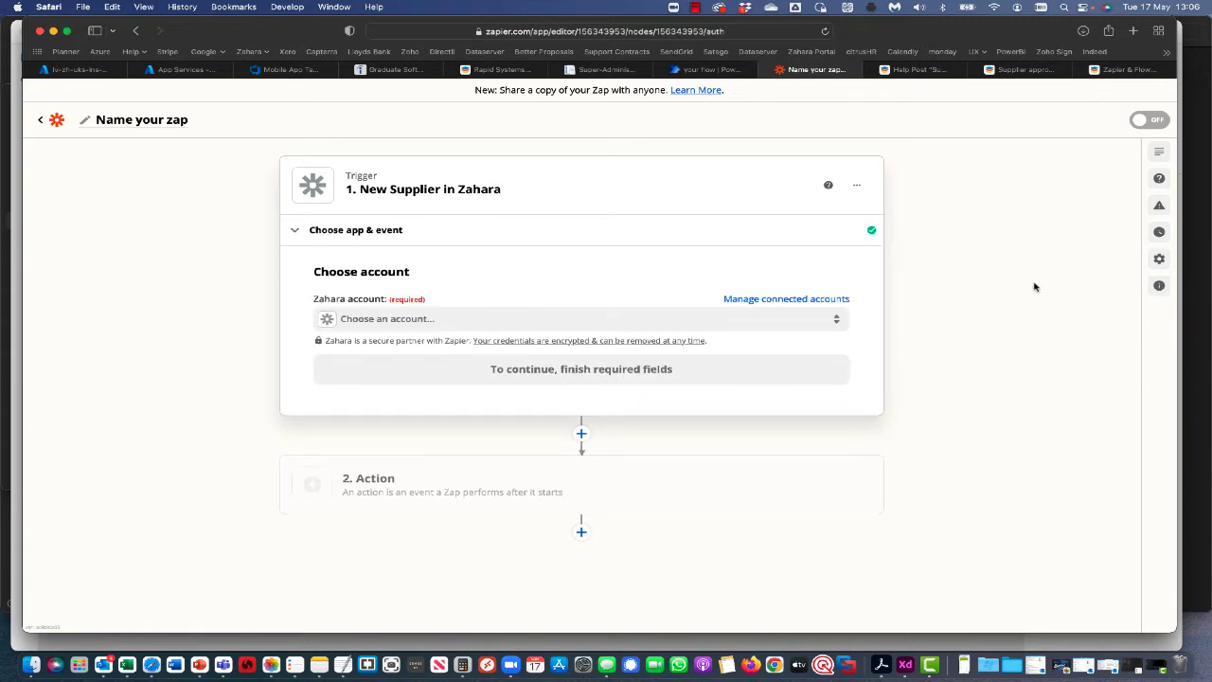
# Connect the trigger to the 'Zahara Click2Scan | Edge Technologies' account.
pyautogui.click(531, 331)
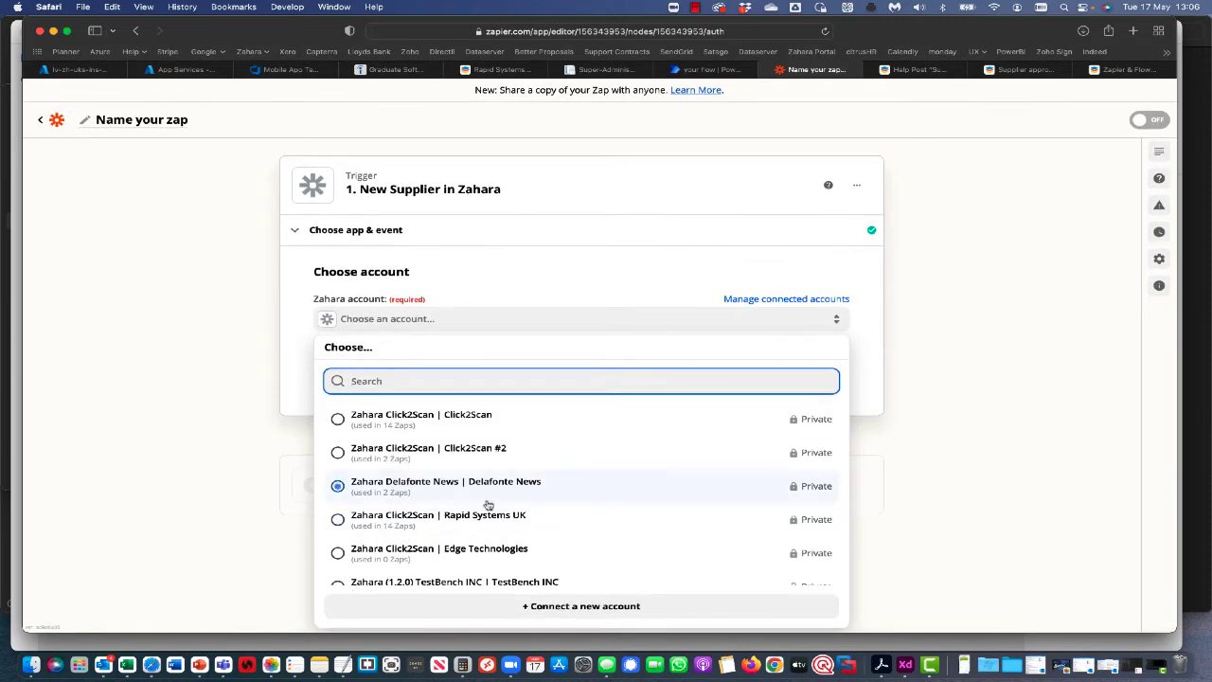
pyautogui.scroll(-3, 487, 503)
pyautogui.scroll(2, 488, 504)
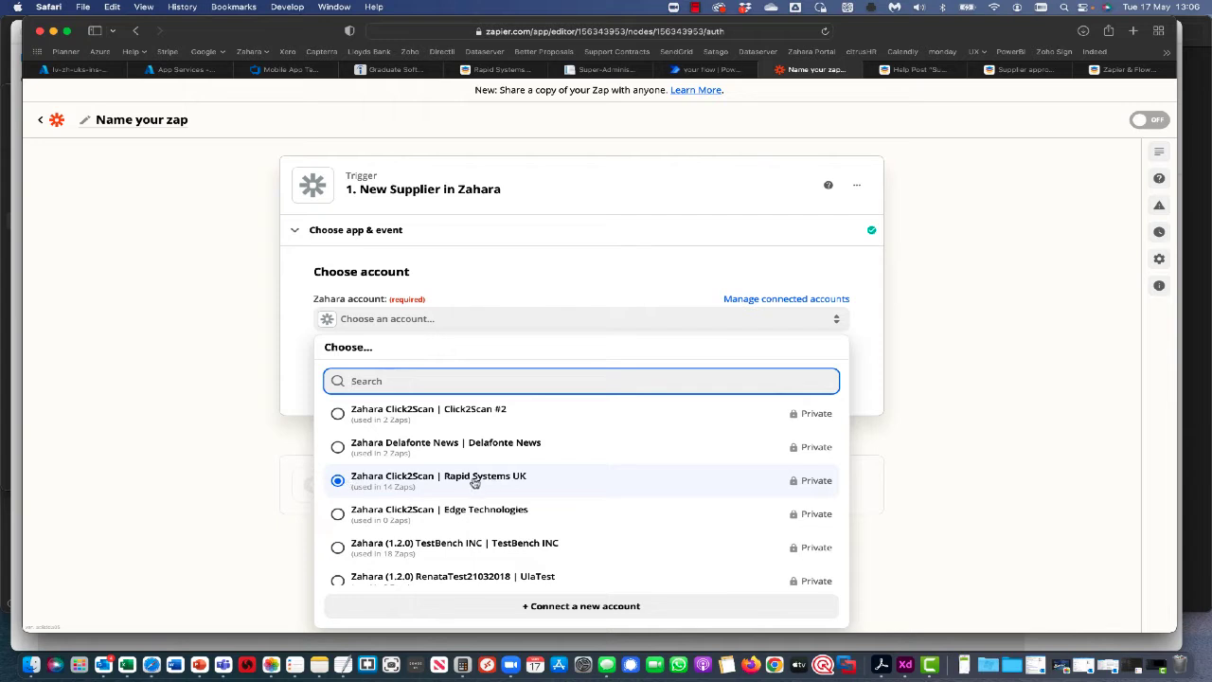
pyautogui.click(338, 518)
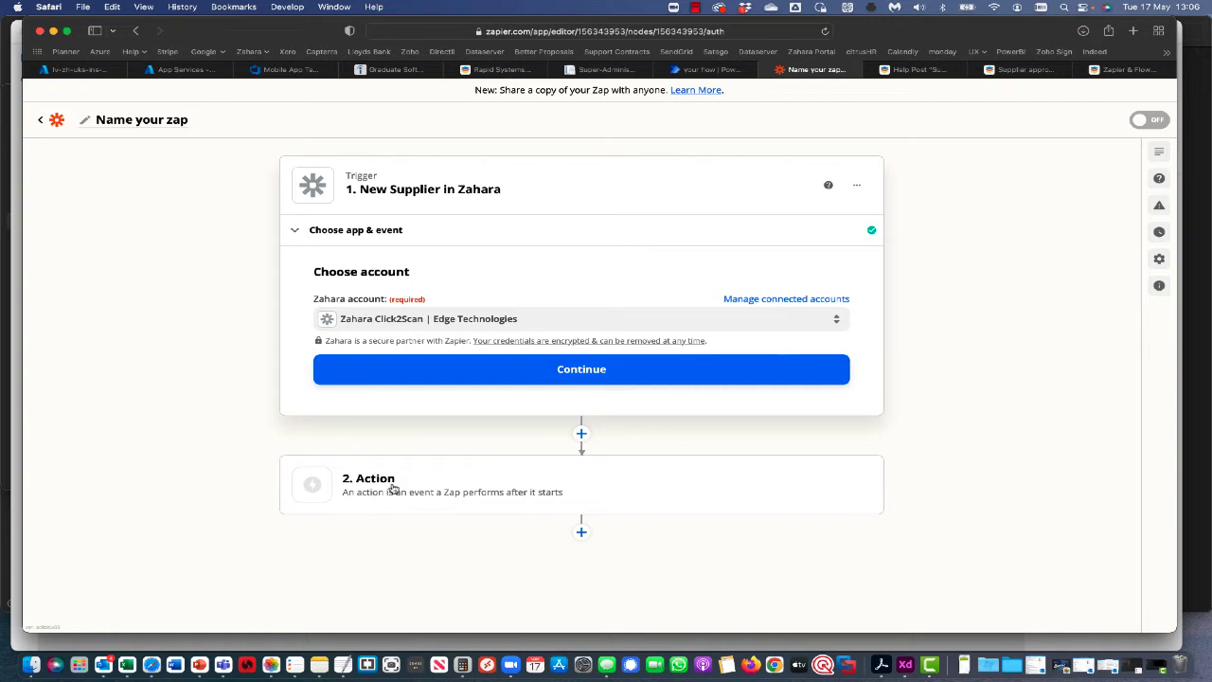
pyautogui.click(500, 72)
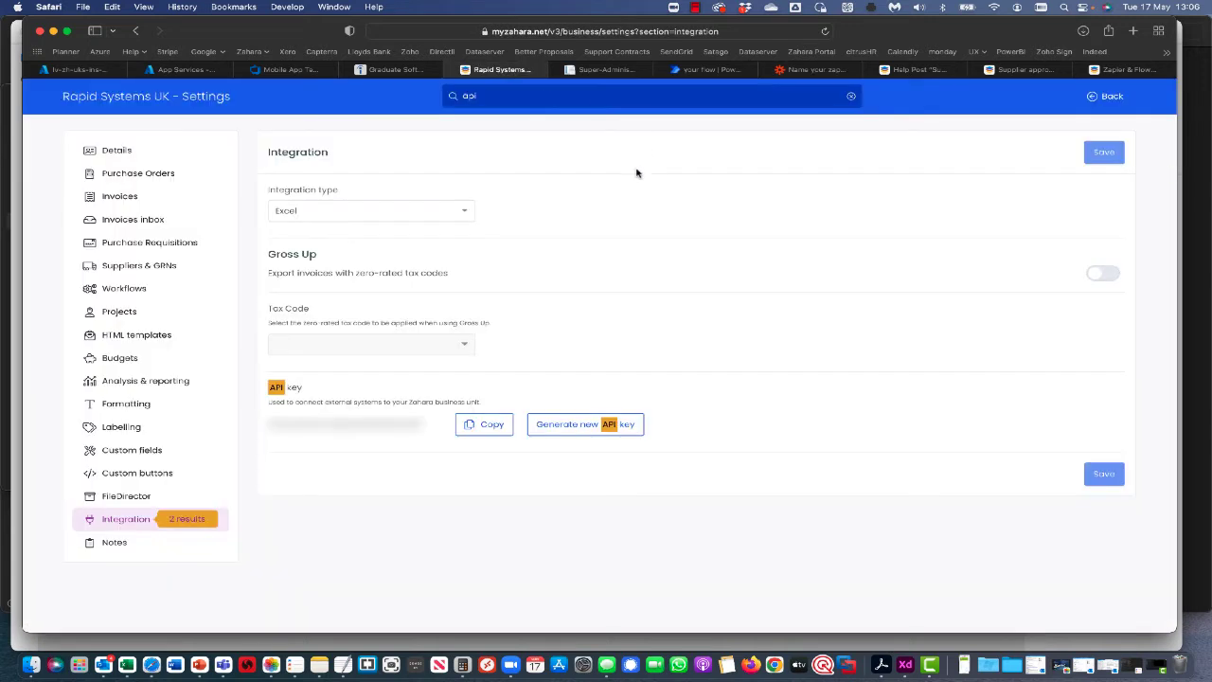
pyautogui.moveTo(270, 427); pyautogui.dragTo(423, 426)
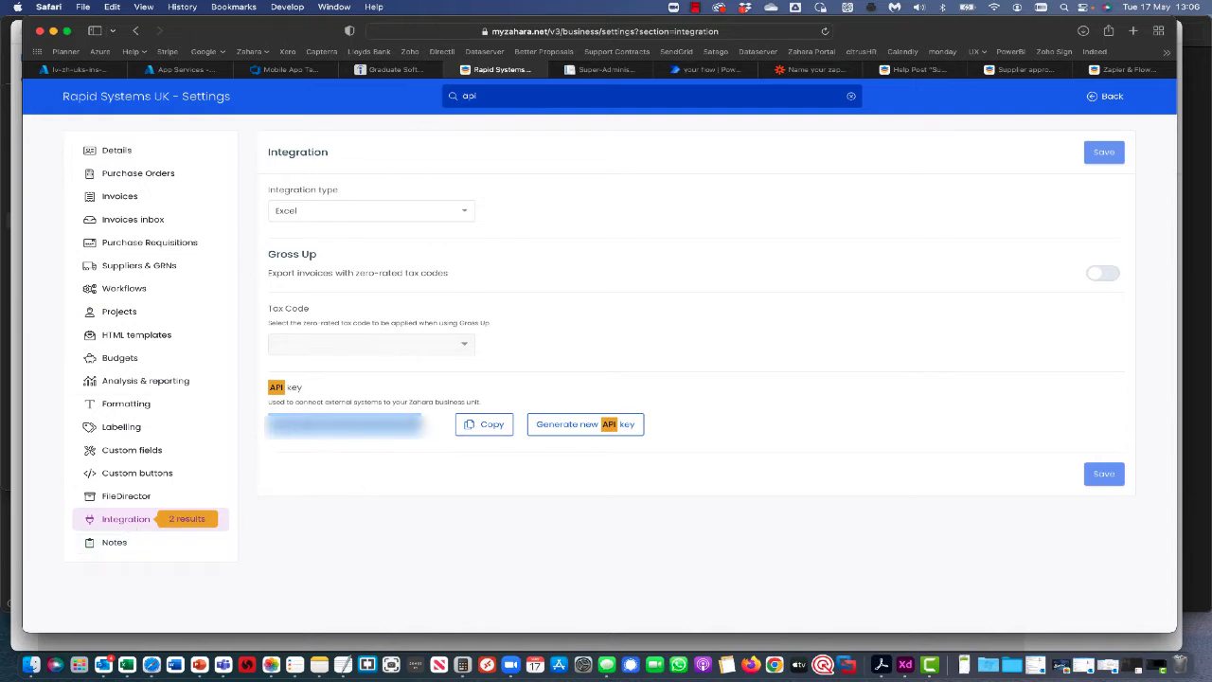
pyautogui.click(813, 70)
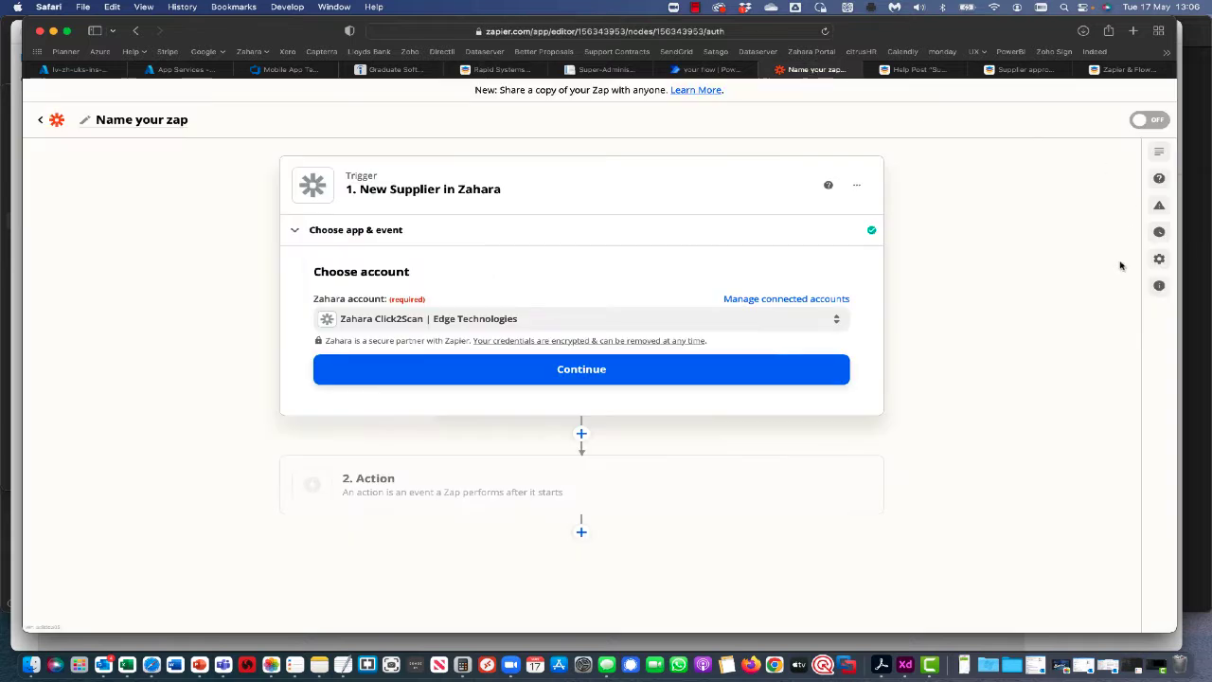
# Test the trigger to pull in a sample supplier, then finish the trigger step.
pyautogui.click(555, 371)
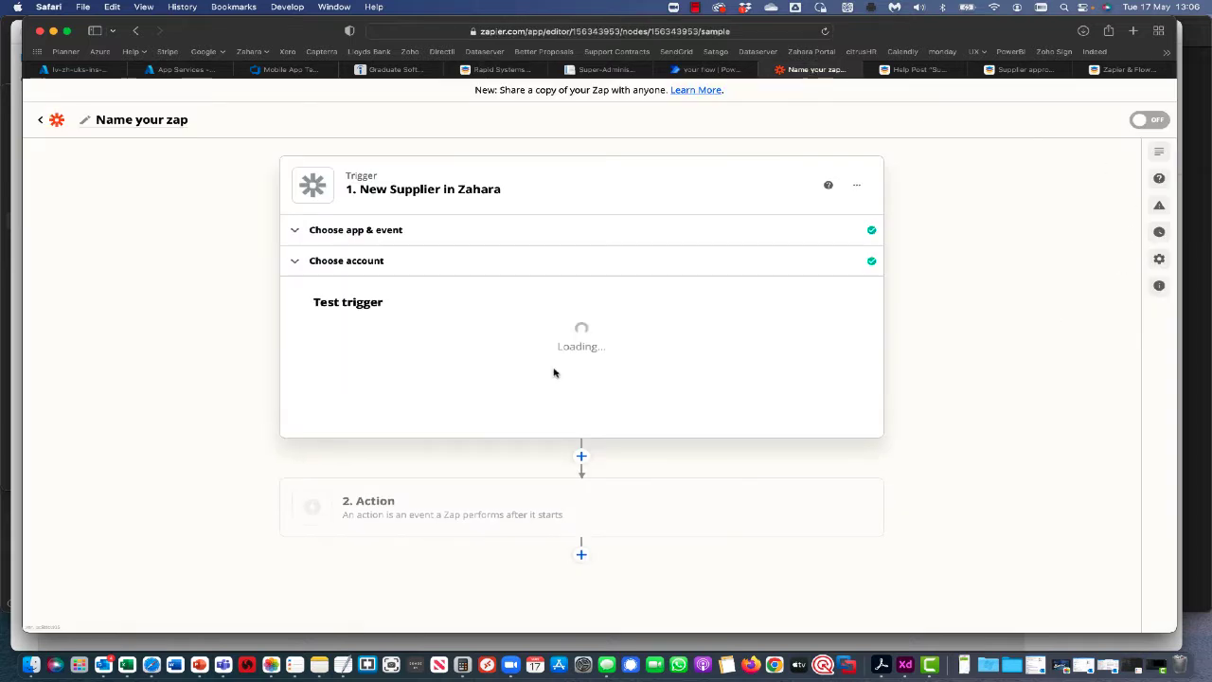
pyautogui.click(573, 488)
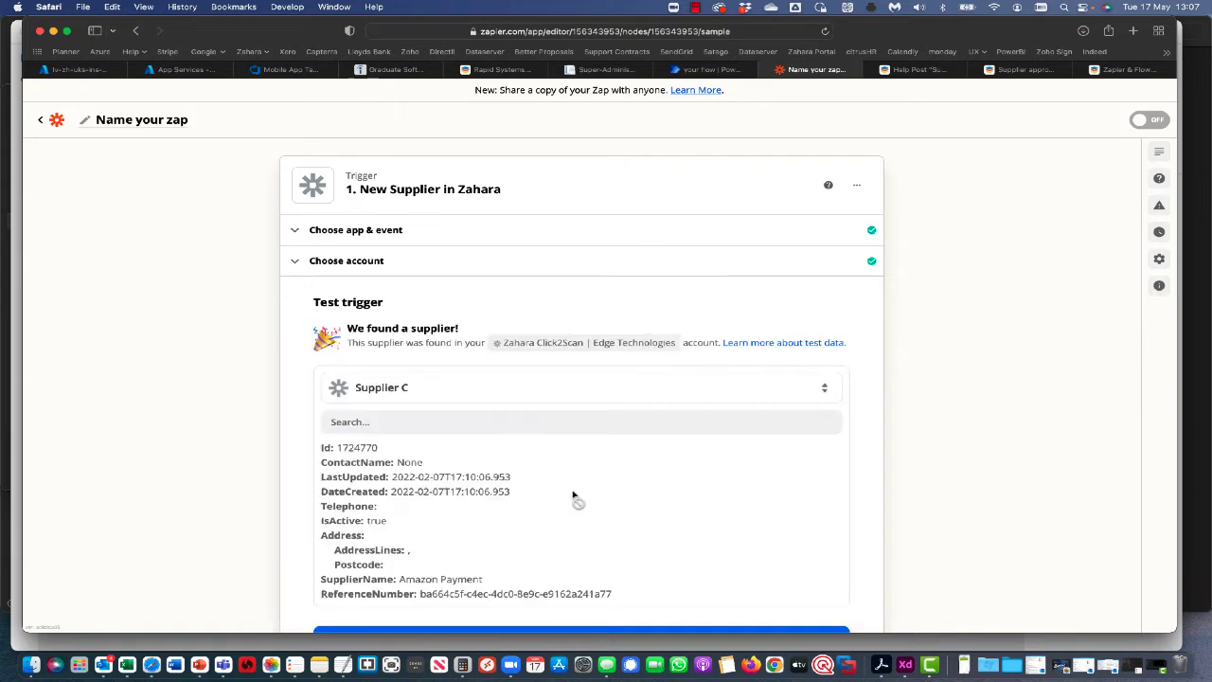
pyautogui.scroll(-2, 573, 497)
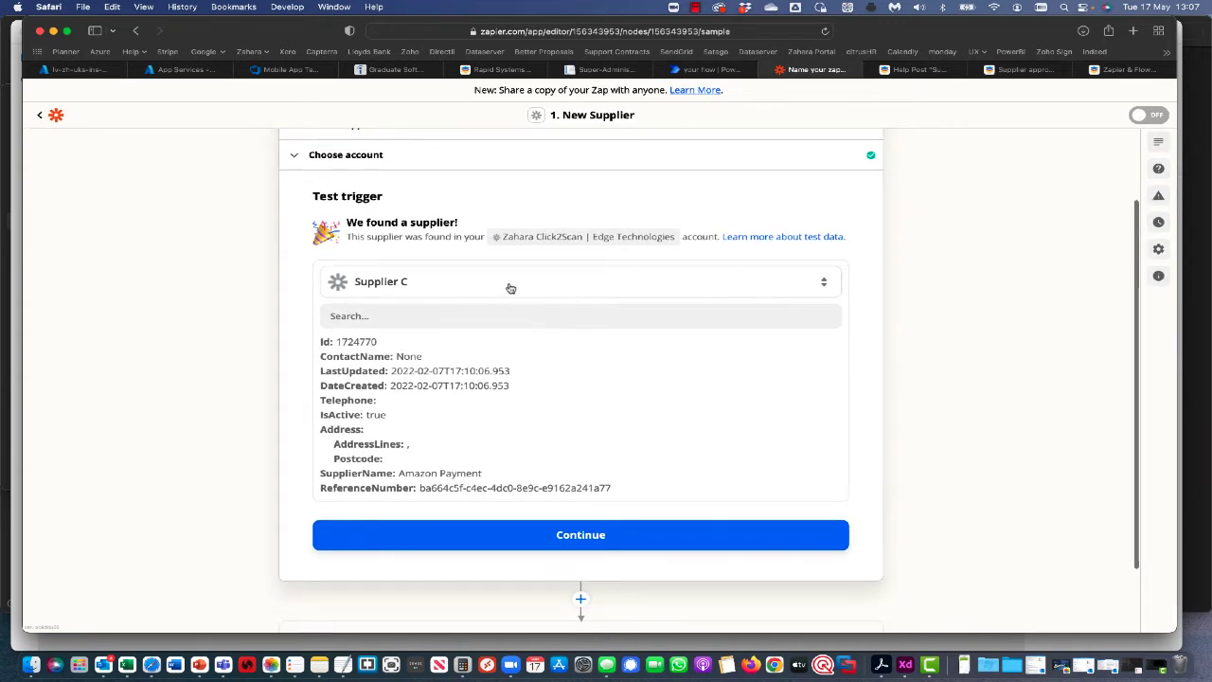
pyautogui.click(582, 536)
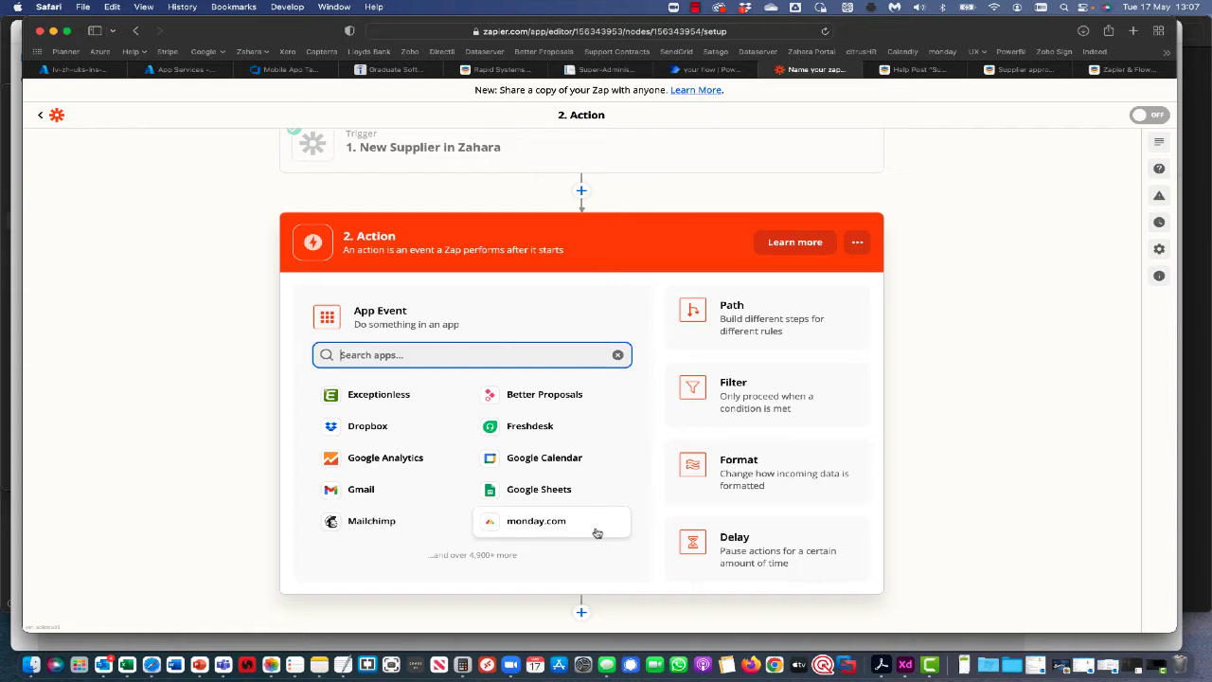
# Make the action Approval by Zapier with the Create Approval event.
pyautogui.write('approval')
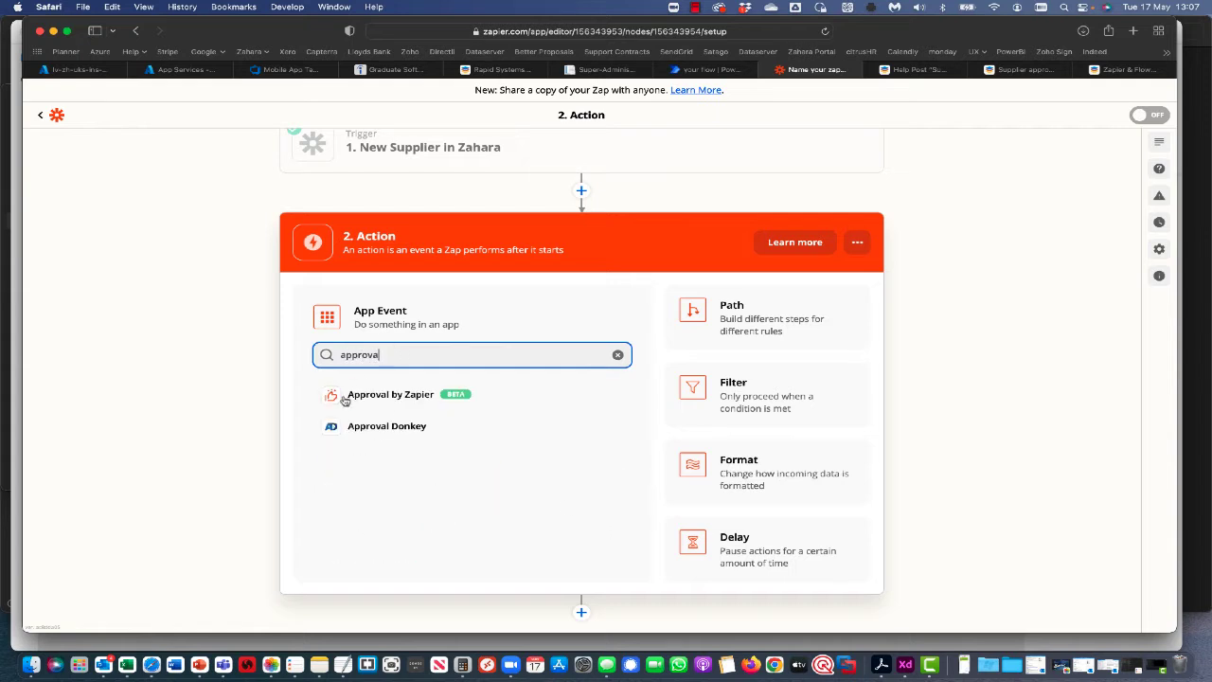
pyautogui.click(360, 399)
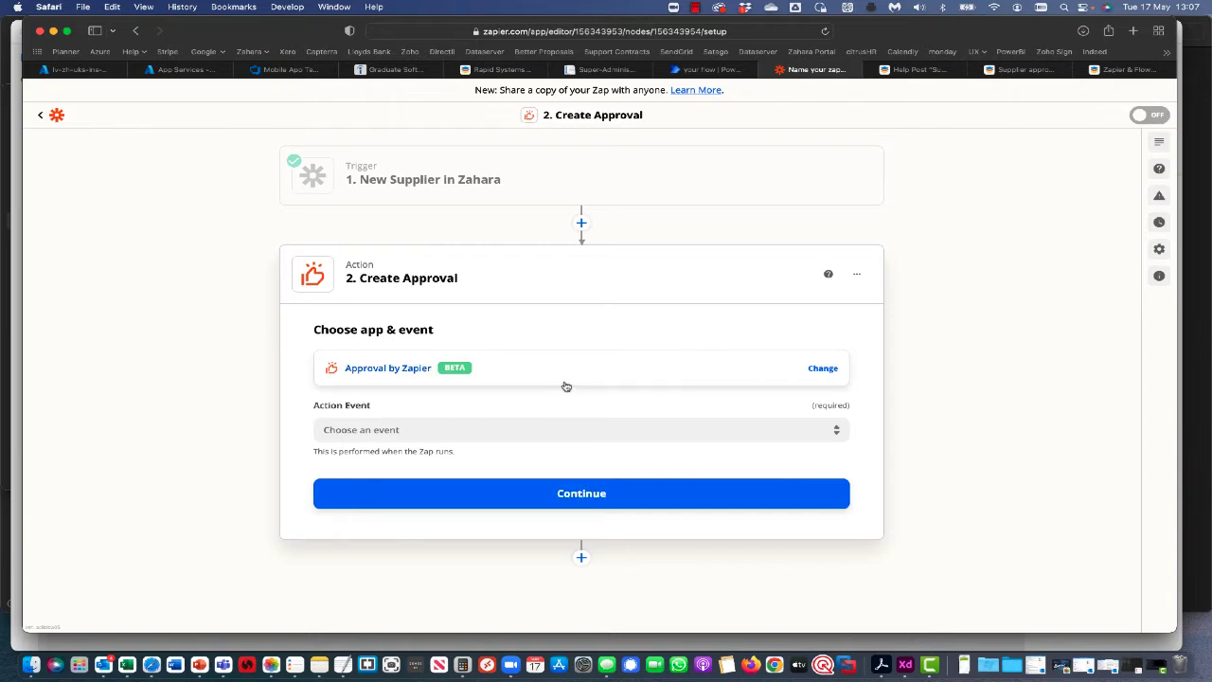
pyautogui.click(822, 371)
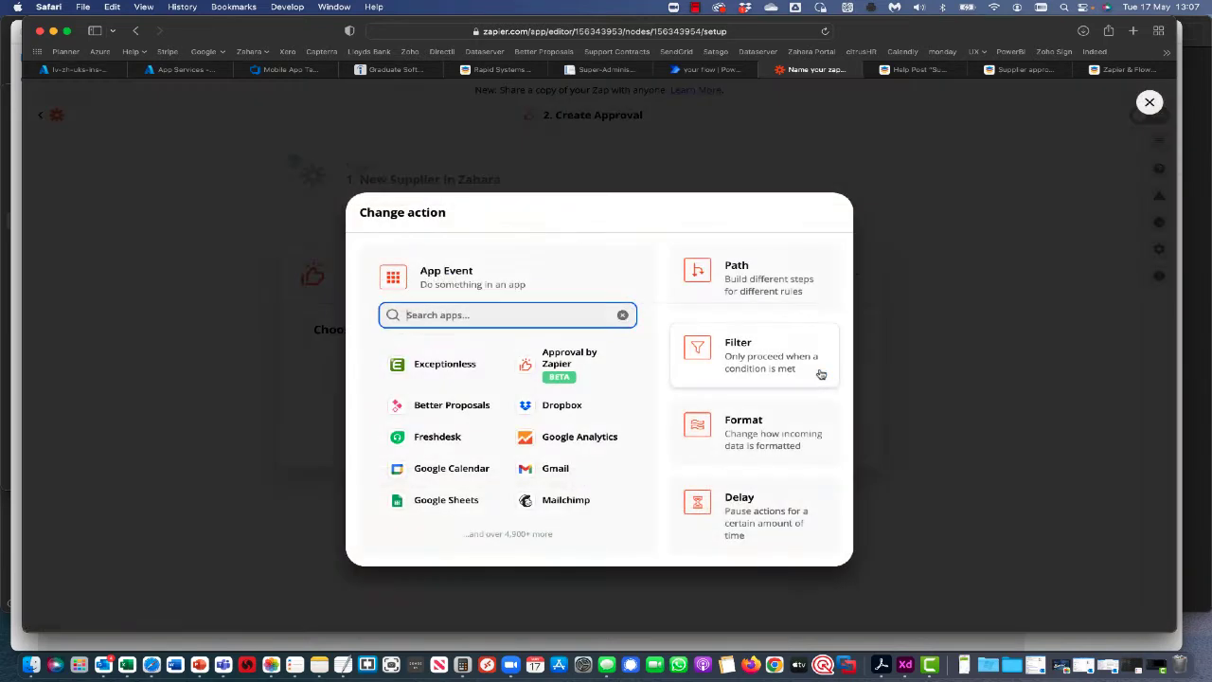
pyautogui.click(919, 244)
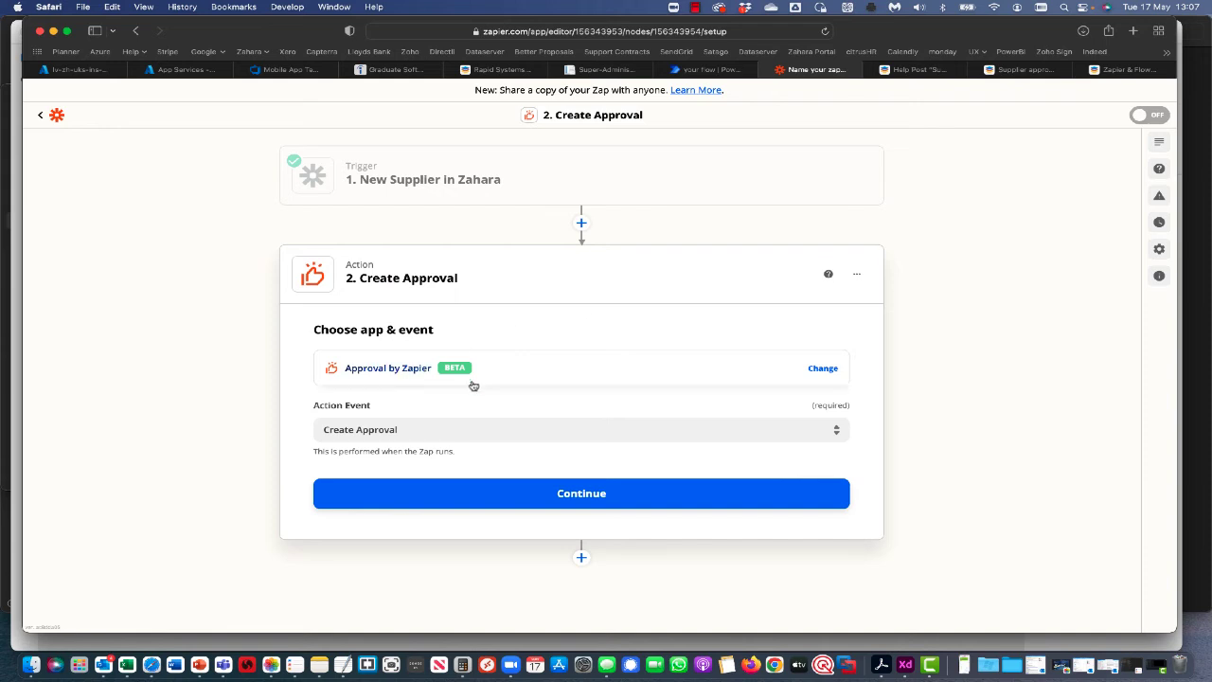
pyautogui.click(400, 431)
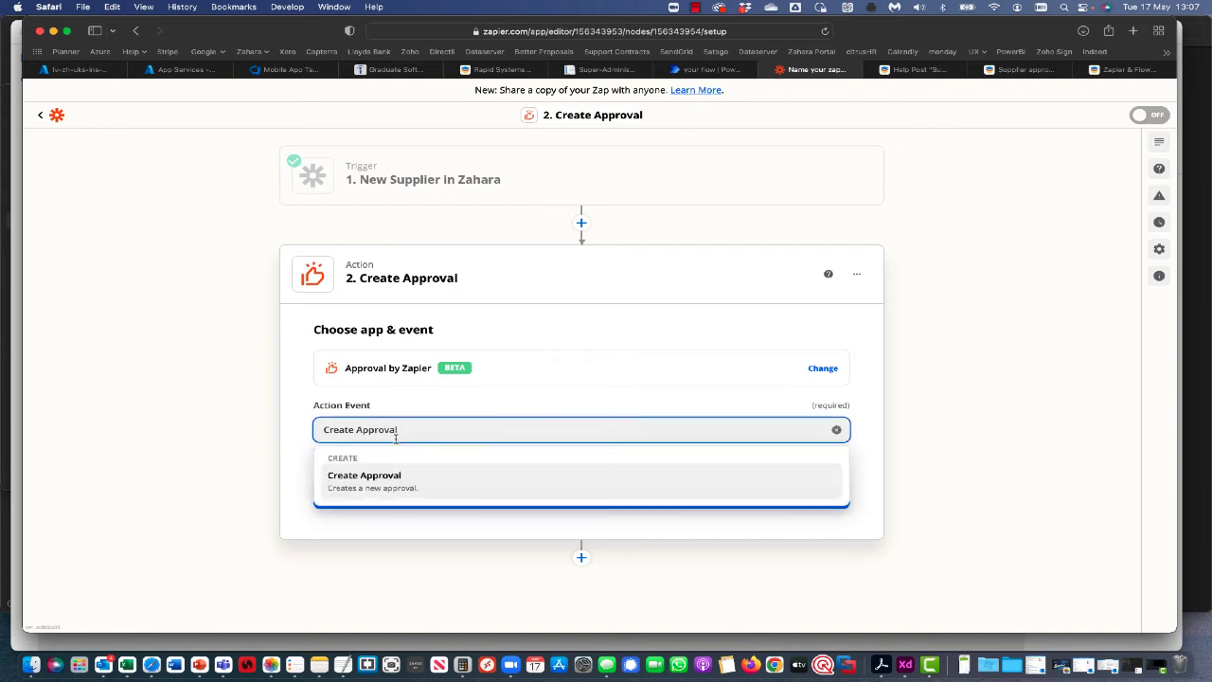
pyautogui.click(306, 440)
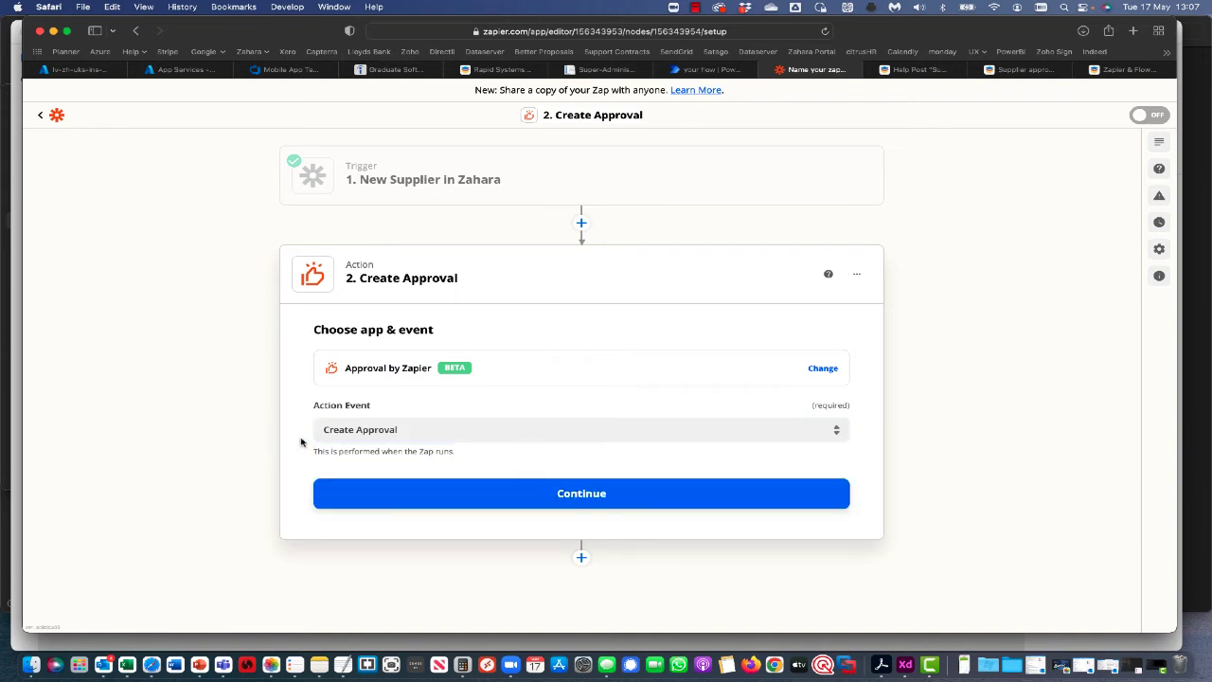
pyautogui.click(582, 494)
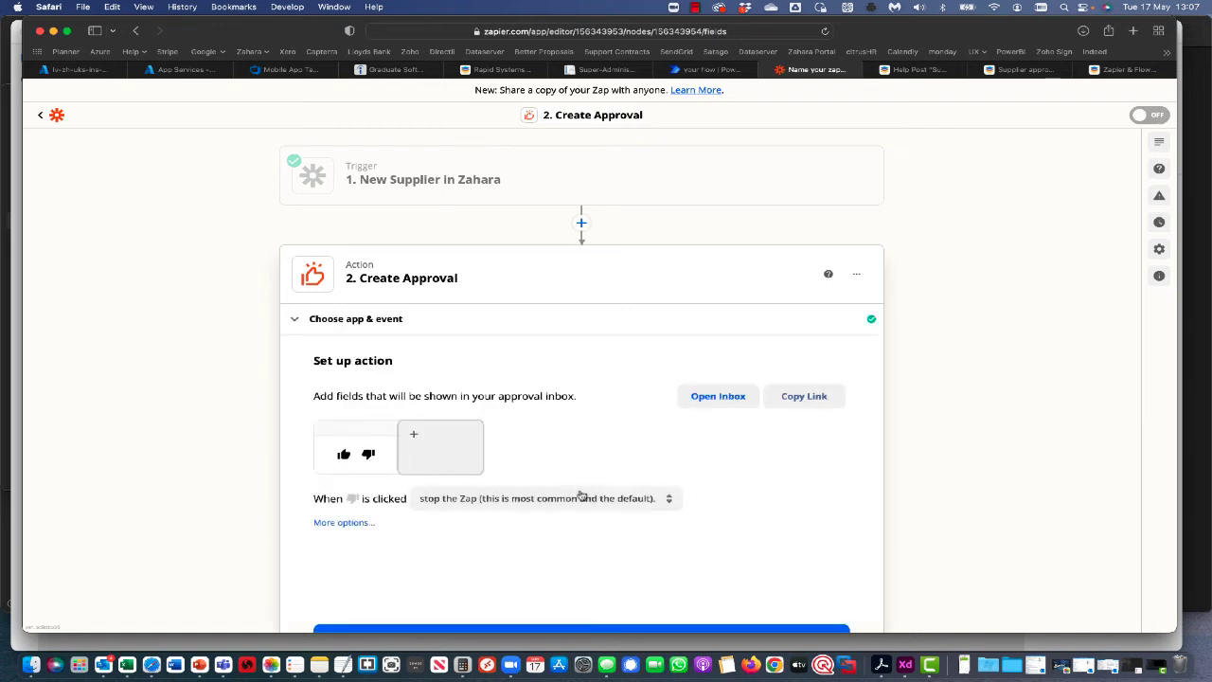
# Add the supplier Name and Creation date fields to the approval table.
pyautogui.scroll(2, 595, 491)
pyautogui.scroll(-1, 419, 444)
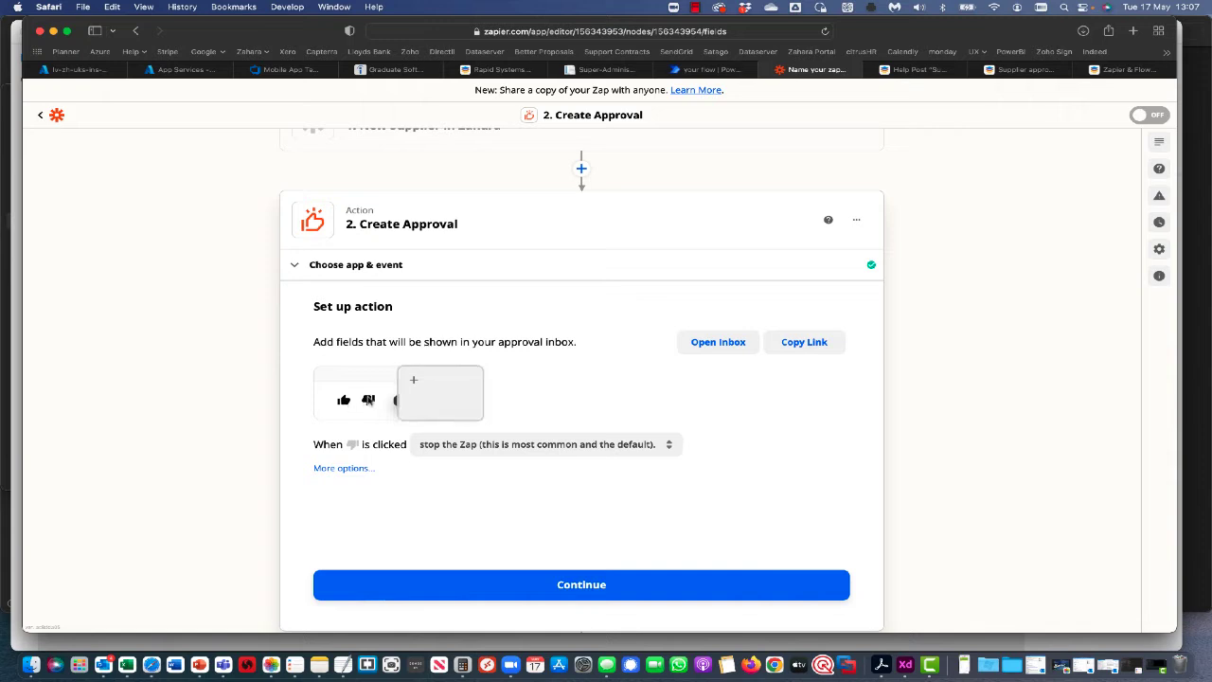
pyautogui.click(411, 385)
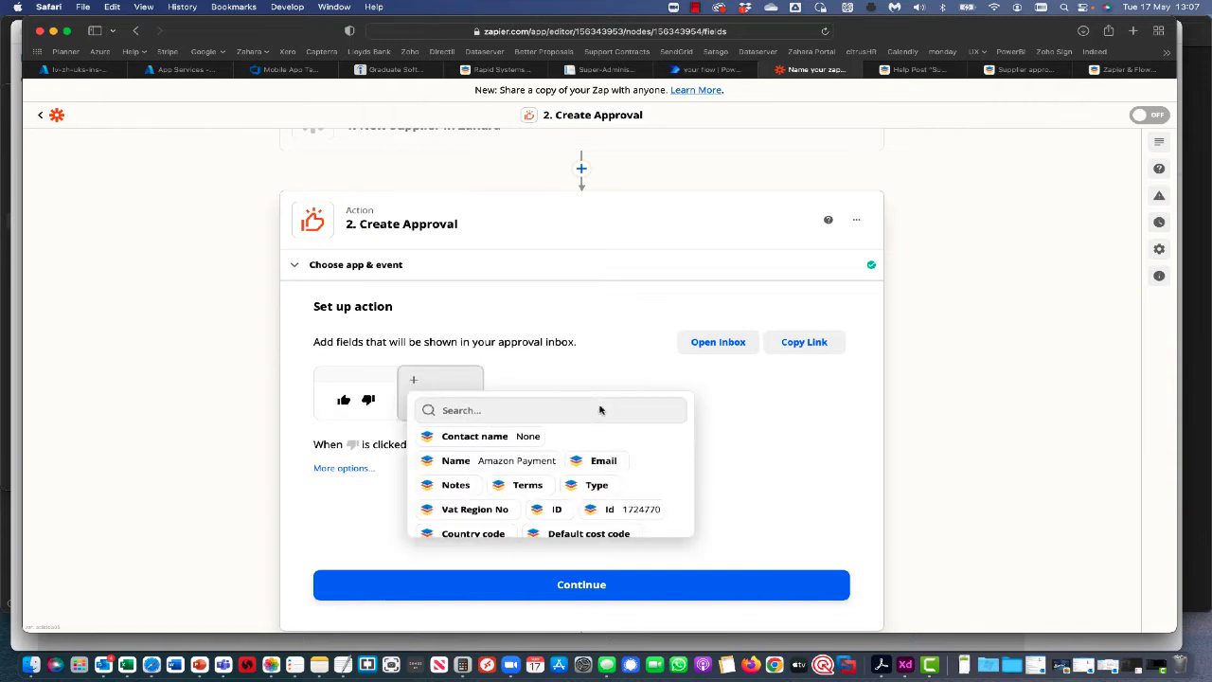
pyautogui.click(516, 461)
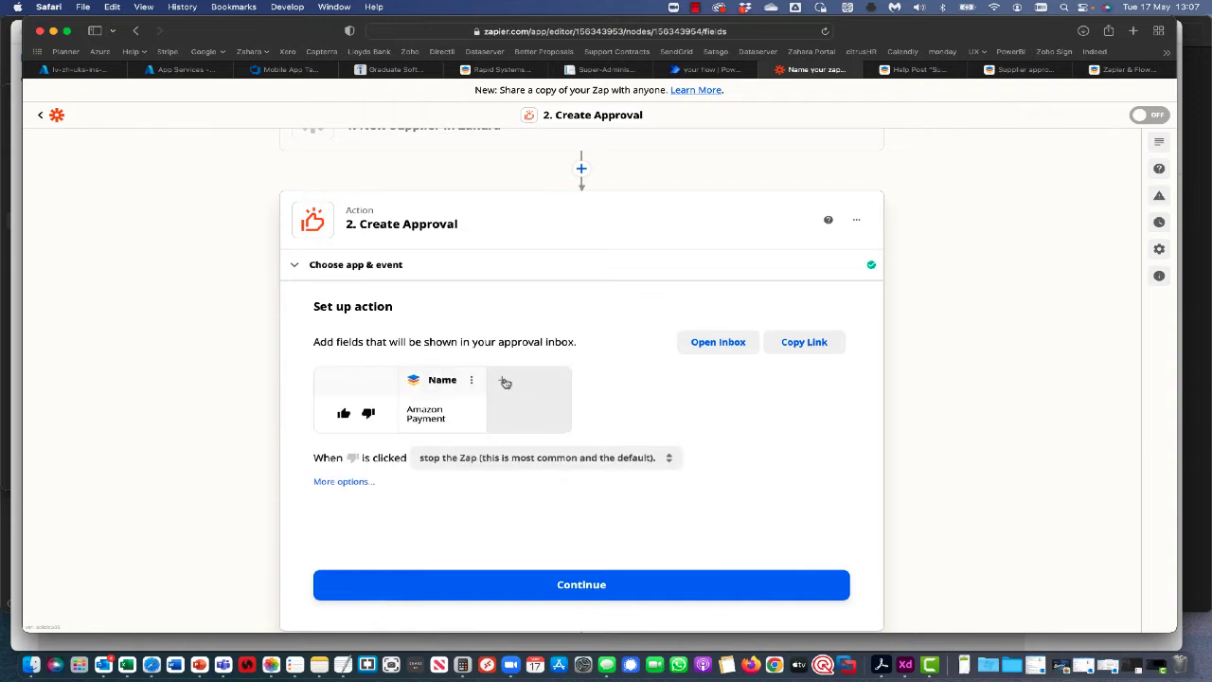
pyautogui.click(503, 381)
pyautogui.scroll(-5, 619, 464)
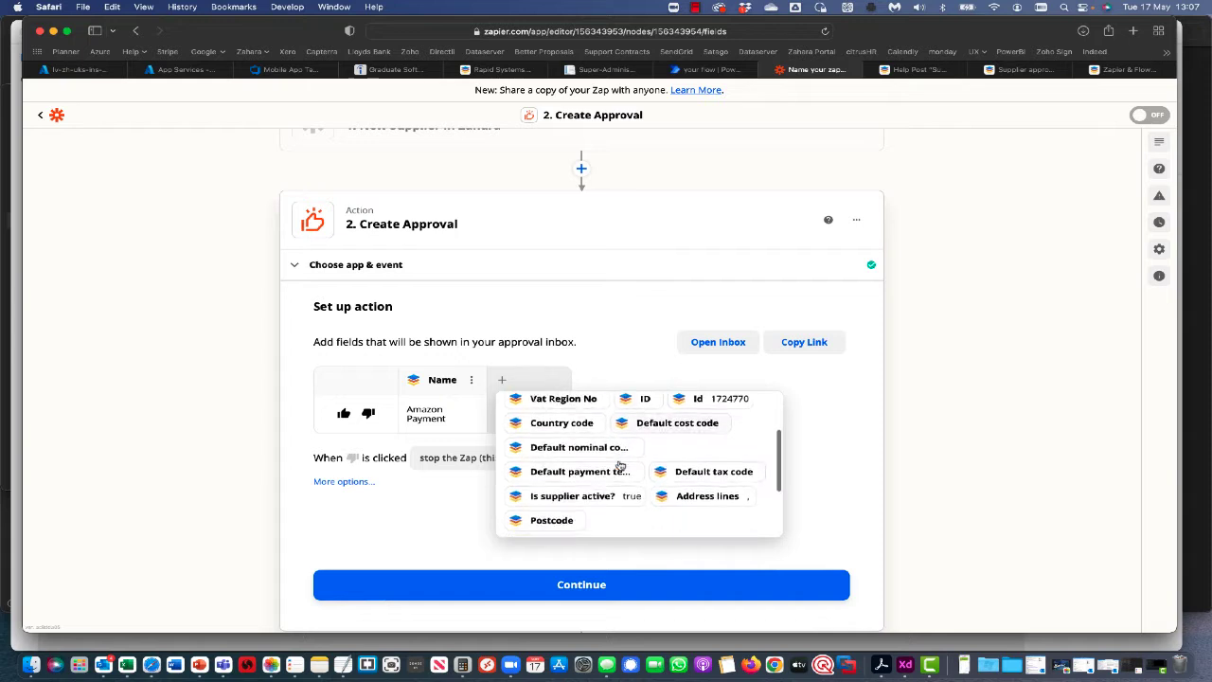
pyautogui.scroll(-2, 619, 465)
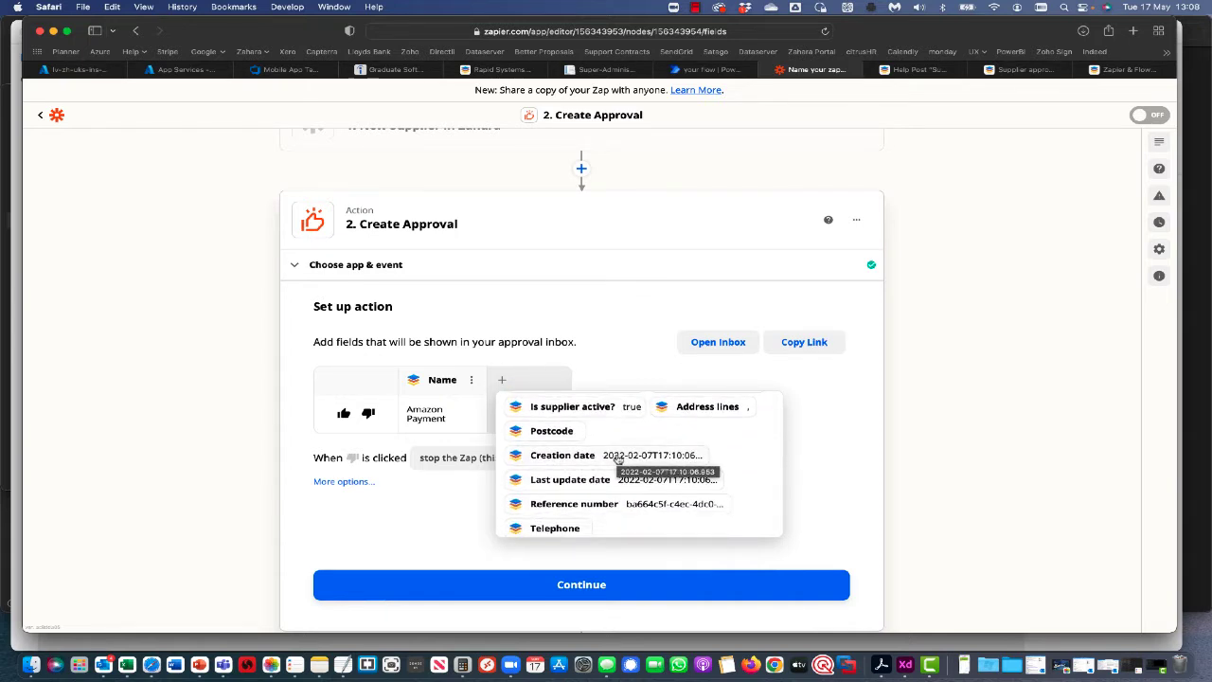
pyautogui.click(620, 459)
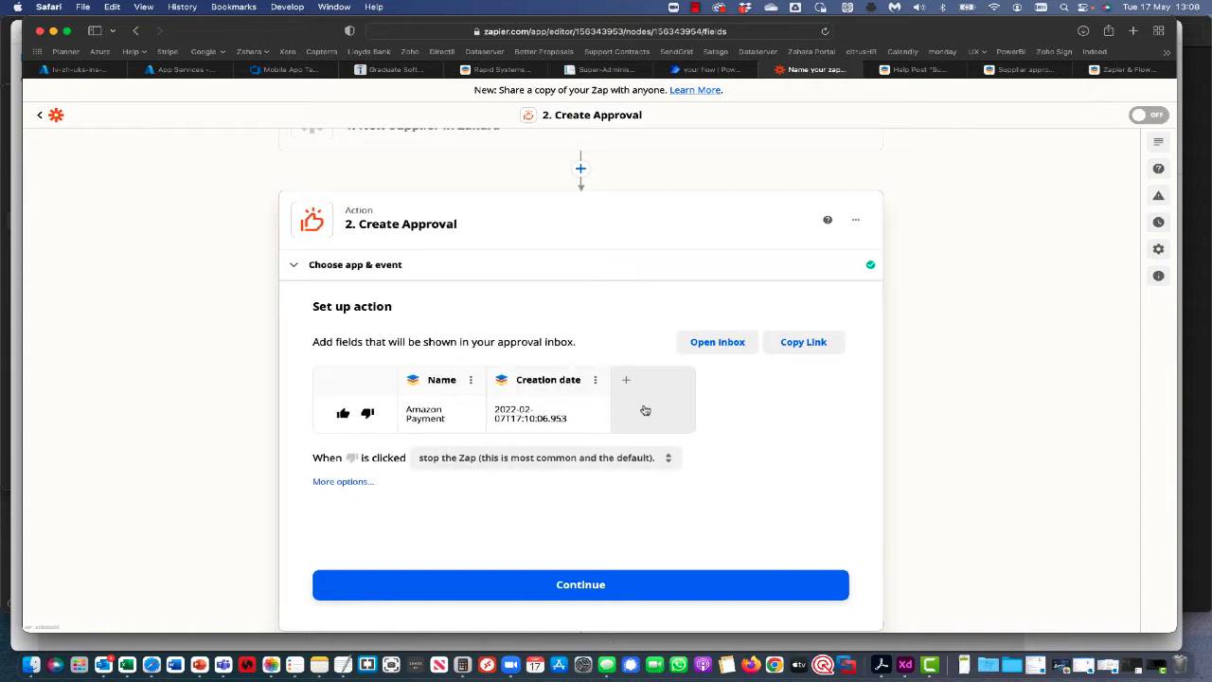
# Add the Reference number field and copy the approval inbox's shareable link.
pyautogui.click(630, 383)
pyautogui.scroll(-5, 628, 473)
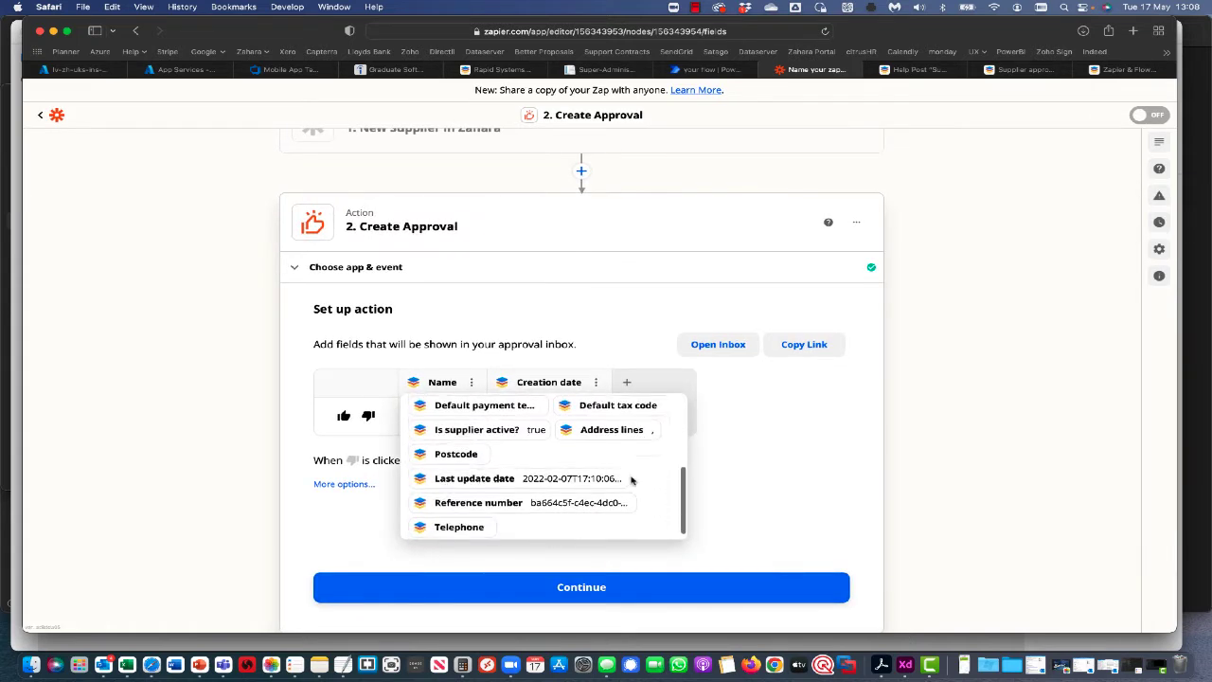
pyautogui.scroll(5, 485, 506)
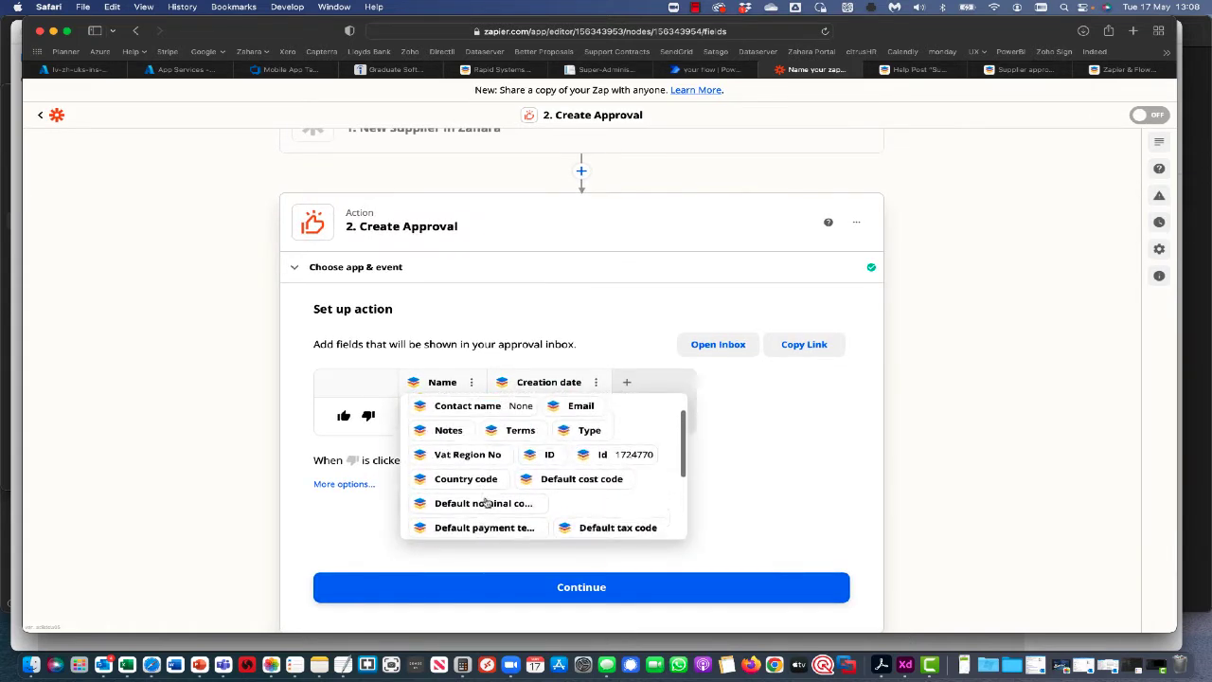
pyautogui.scroll(-5, 488, 503)
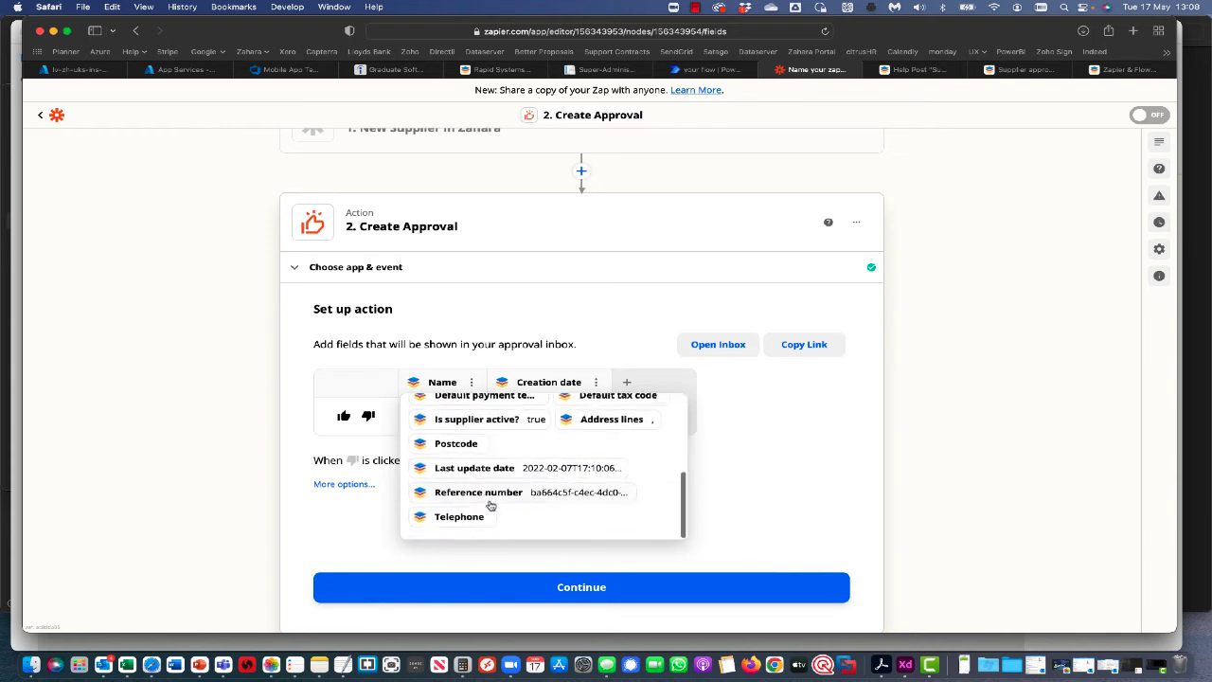
pyautogui.click(489, 498)
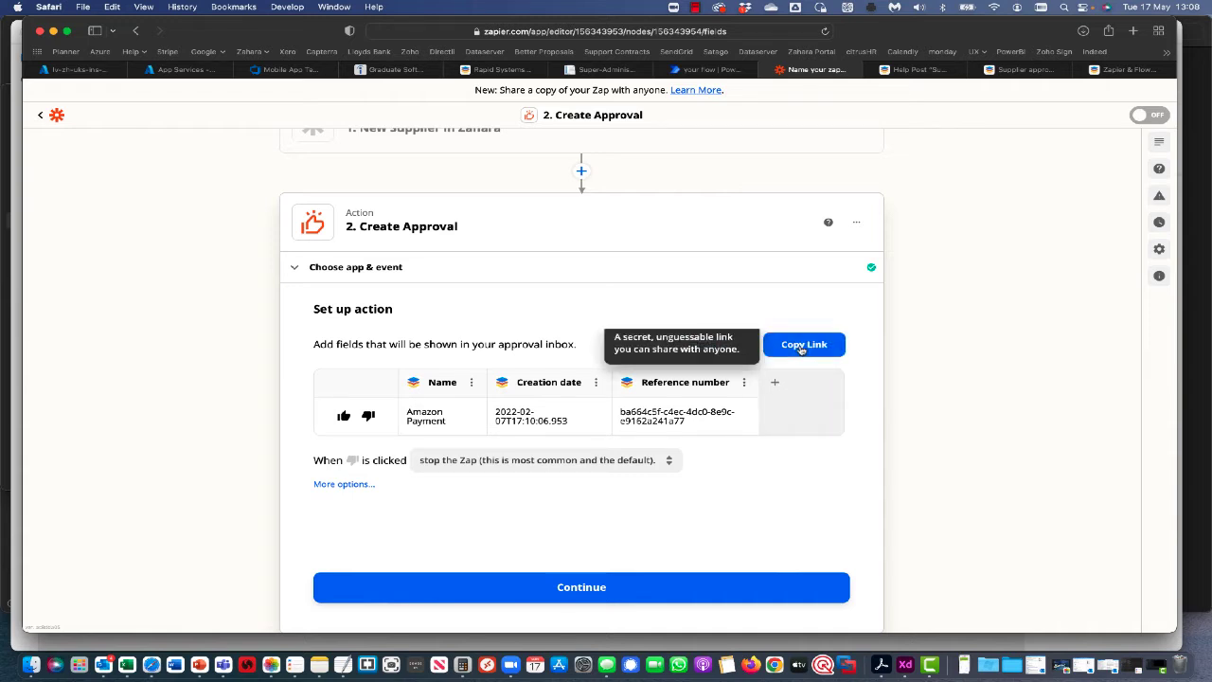
pyautogui.click(802, 345)
# Load the copied approval inbox link in a new Safari tab, then return to the Zap editor.
pyautogui.click(1132, 31)
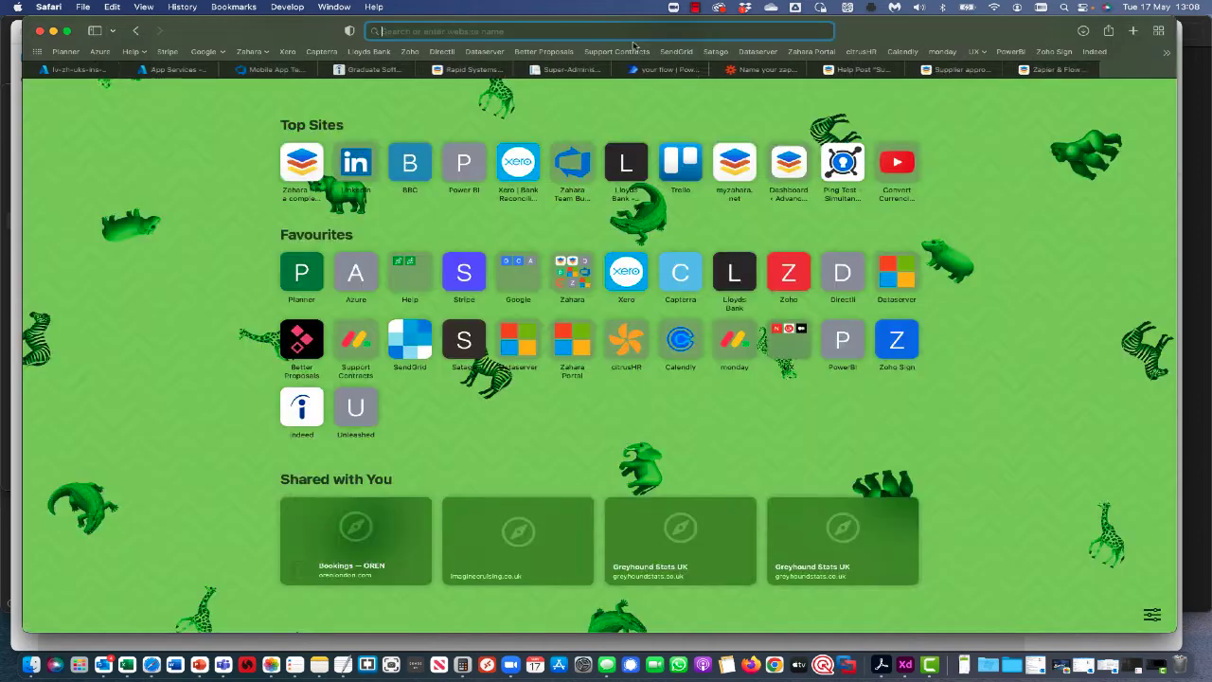
pyautogui.press('super+v')
pyautogui.press('Return')
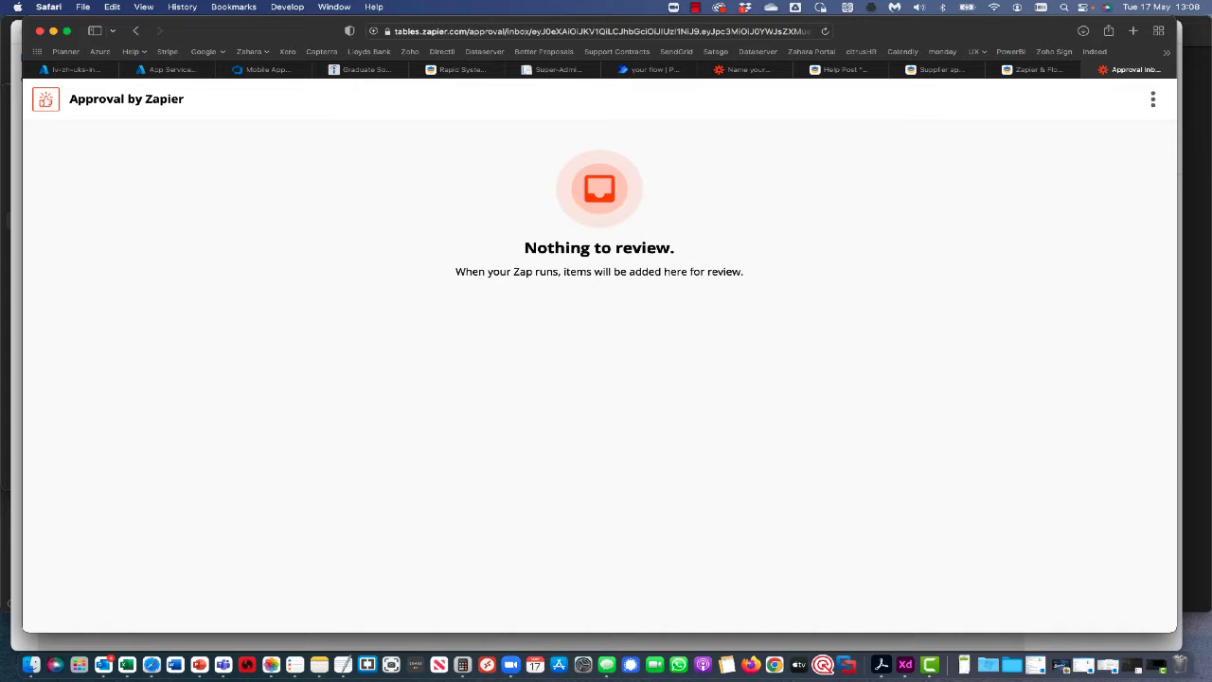
pyautogui.click(747, 70)
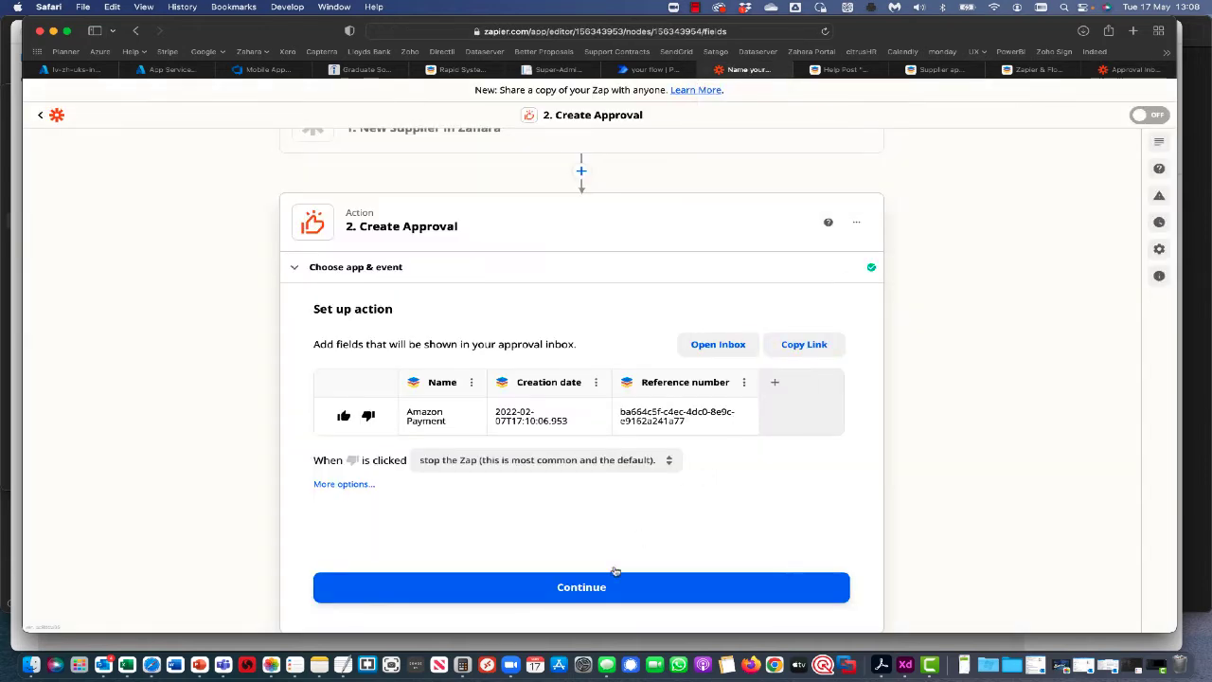
# Test the Create Approval step, sending a sample Amazon Payment approval to the inbox.
pyautogui.click(588, 590)
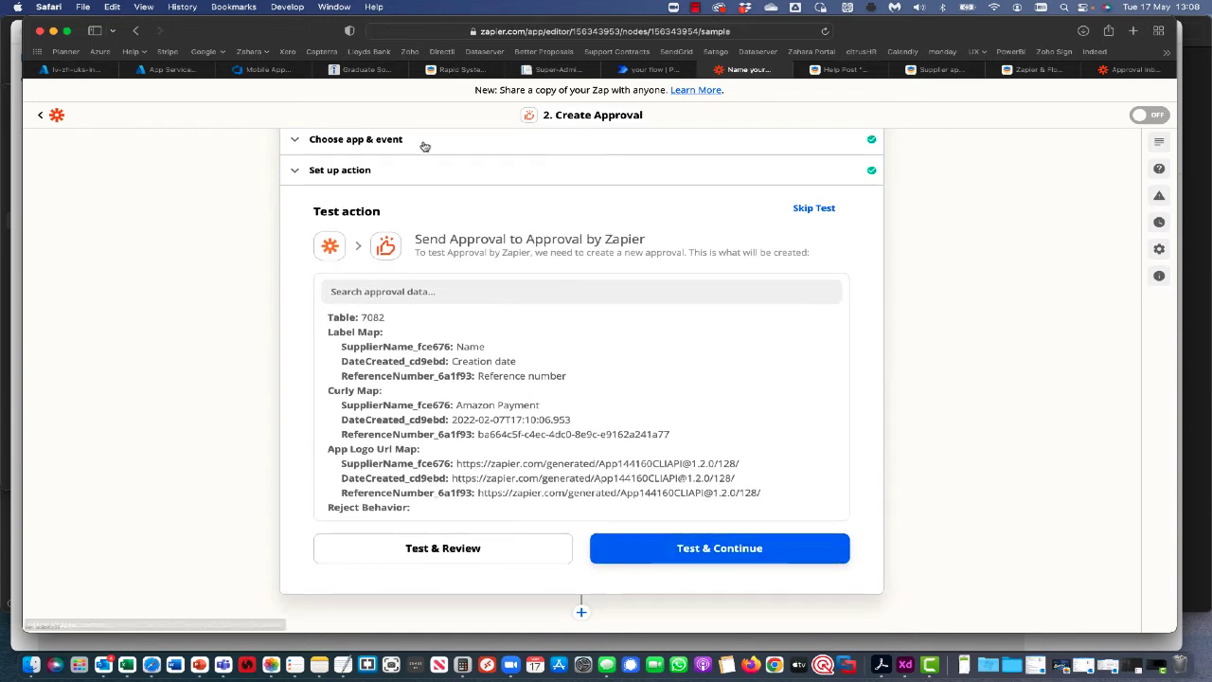
pyautogui.click(695, 557)
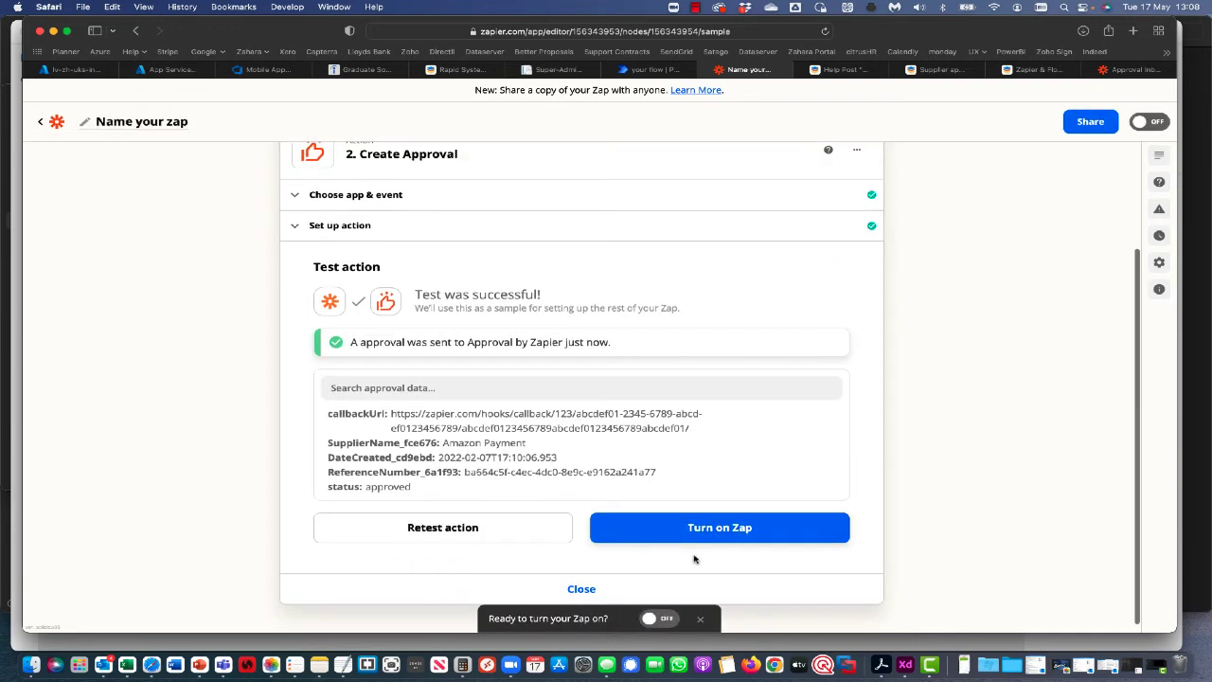
pyautogui.click(443, 199)
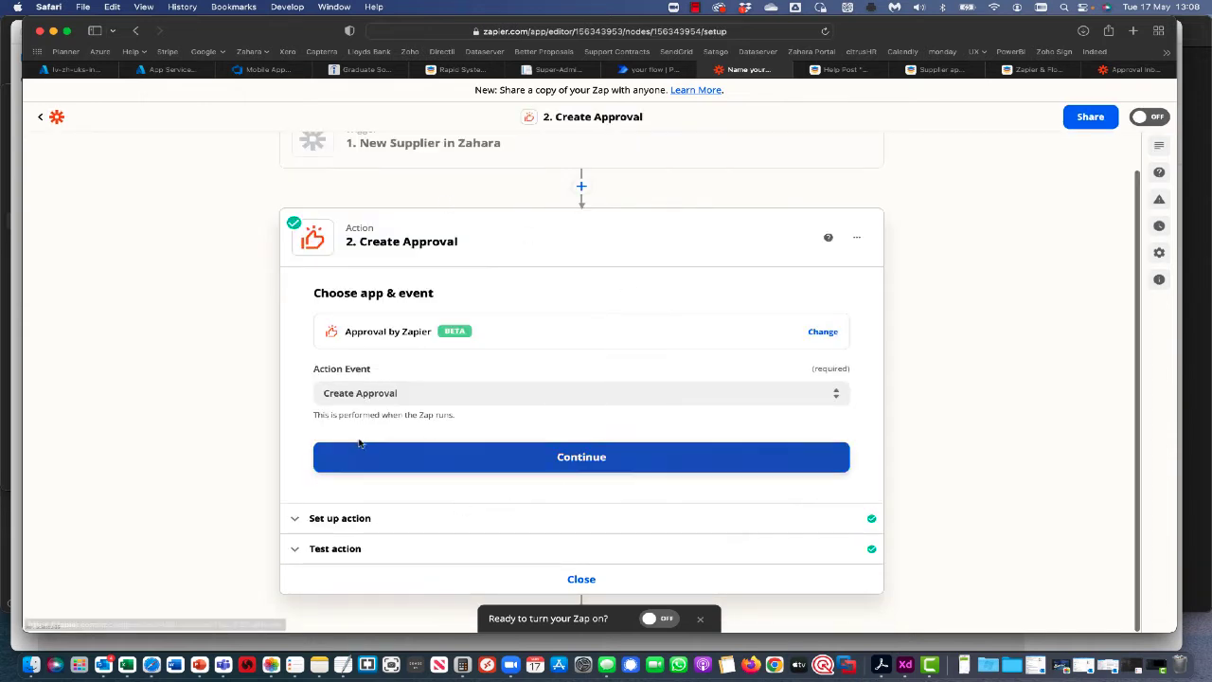
# Set 'When rejected is clicked' to continue the Zap.
pyautogui.click(373, 516)
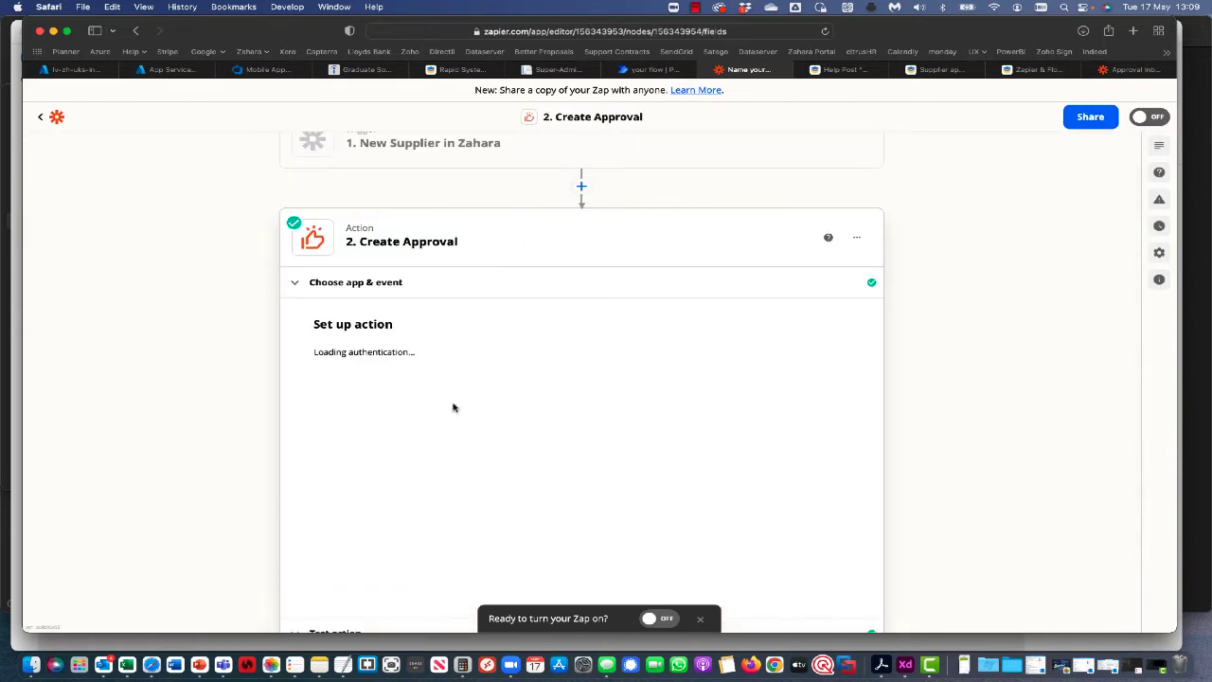
pyautogui.scroll(-2, 419, 487)
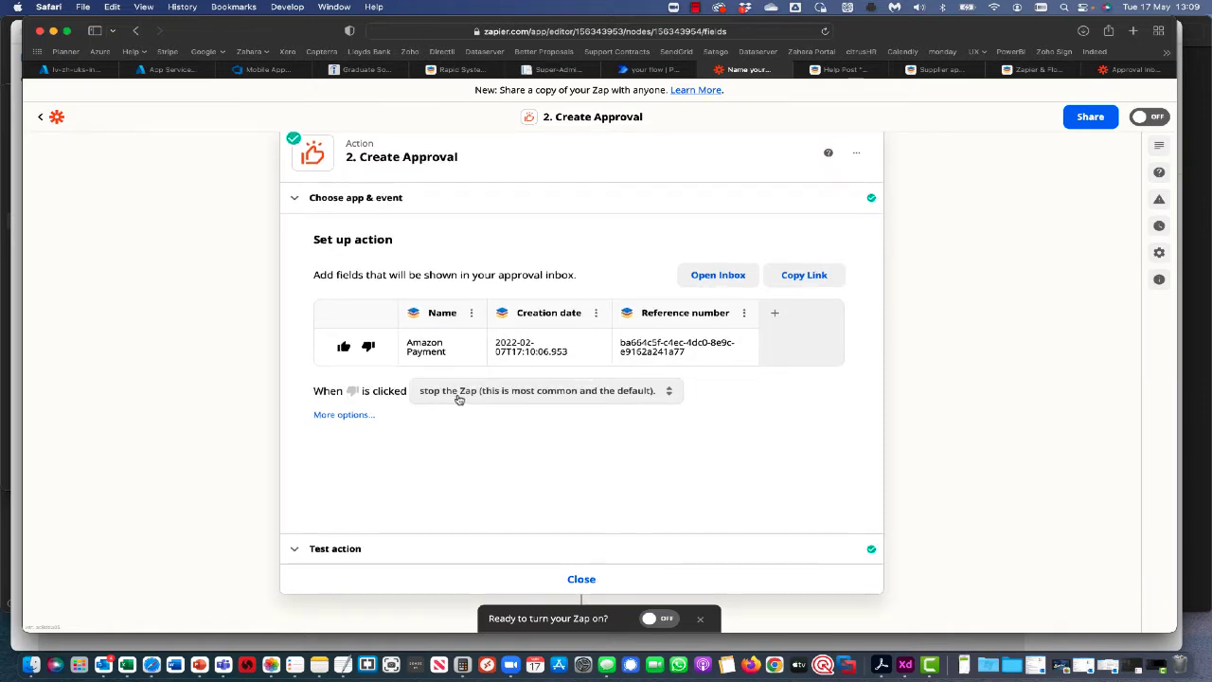
pyautogui.click(509, 398)
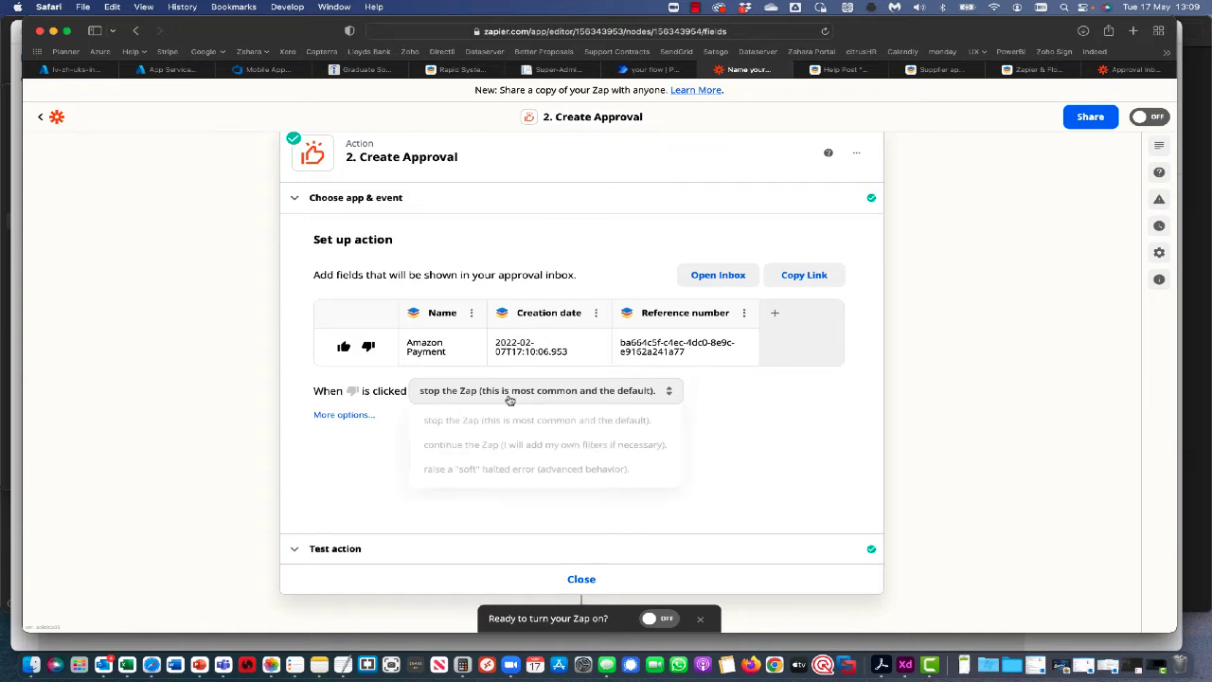
pyautogui.click(478, 450)
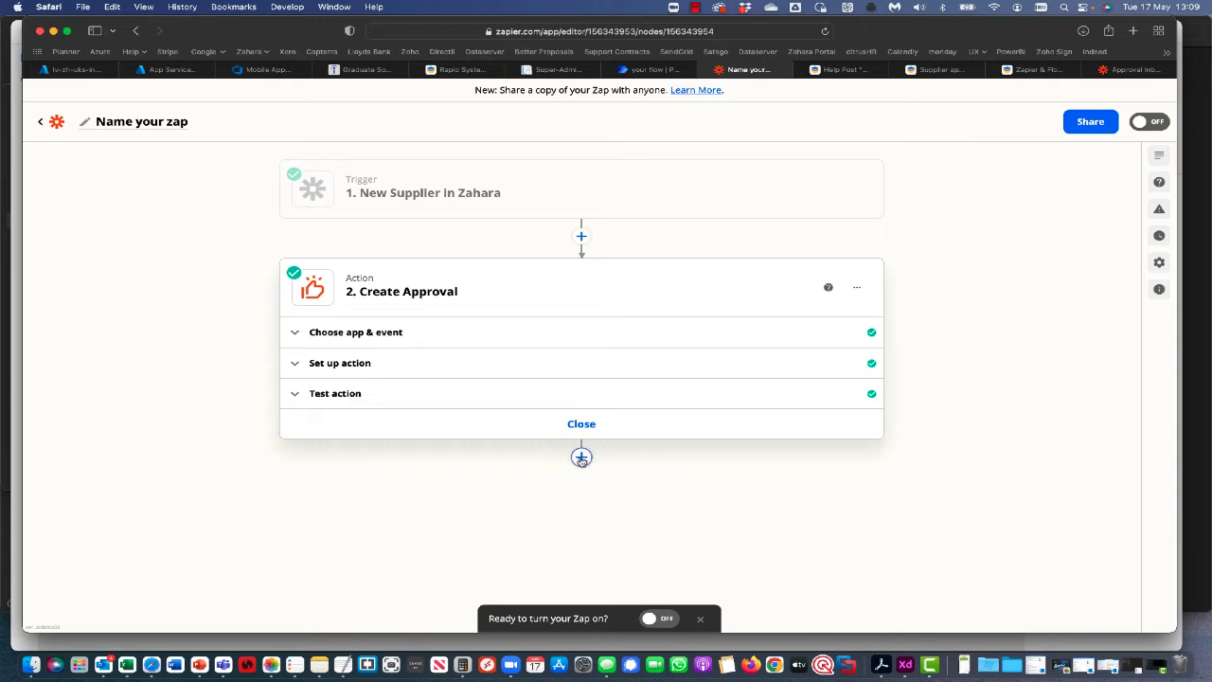
# Add a third step after Create Approval using Zahara's Update Supplier action.
pyautogui.click(581, 459)
pyautogui.write('zahara')
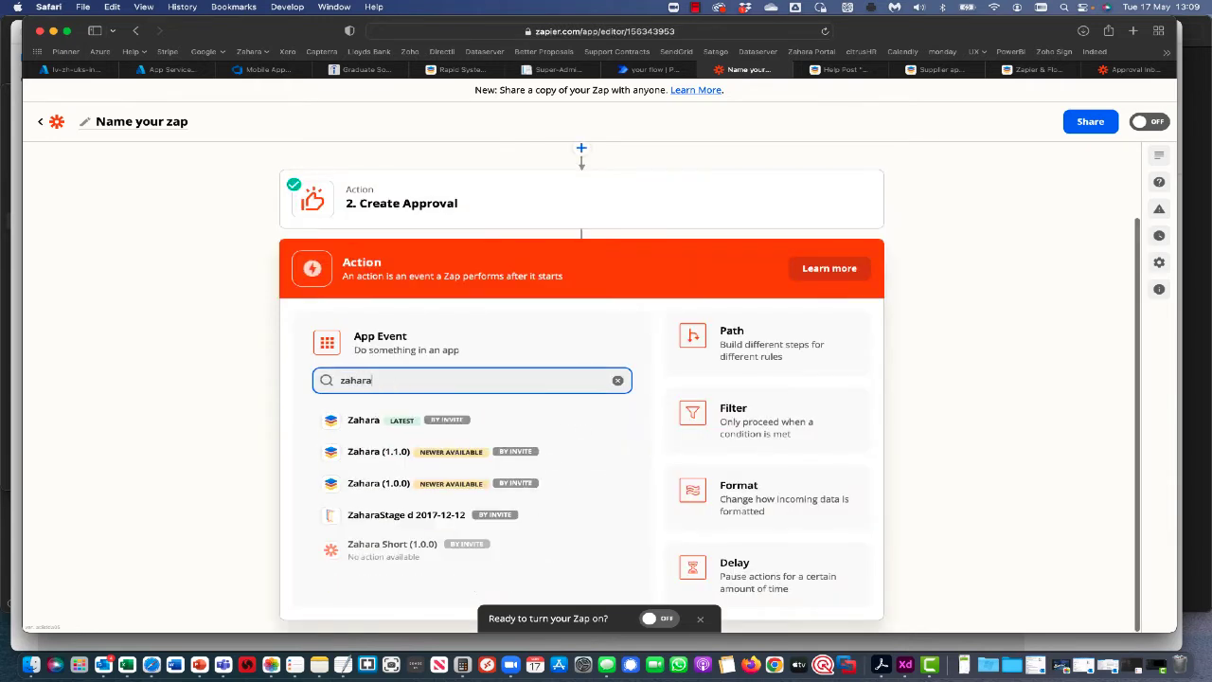
pyautogui.click(376, 432)
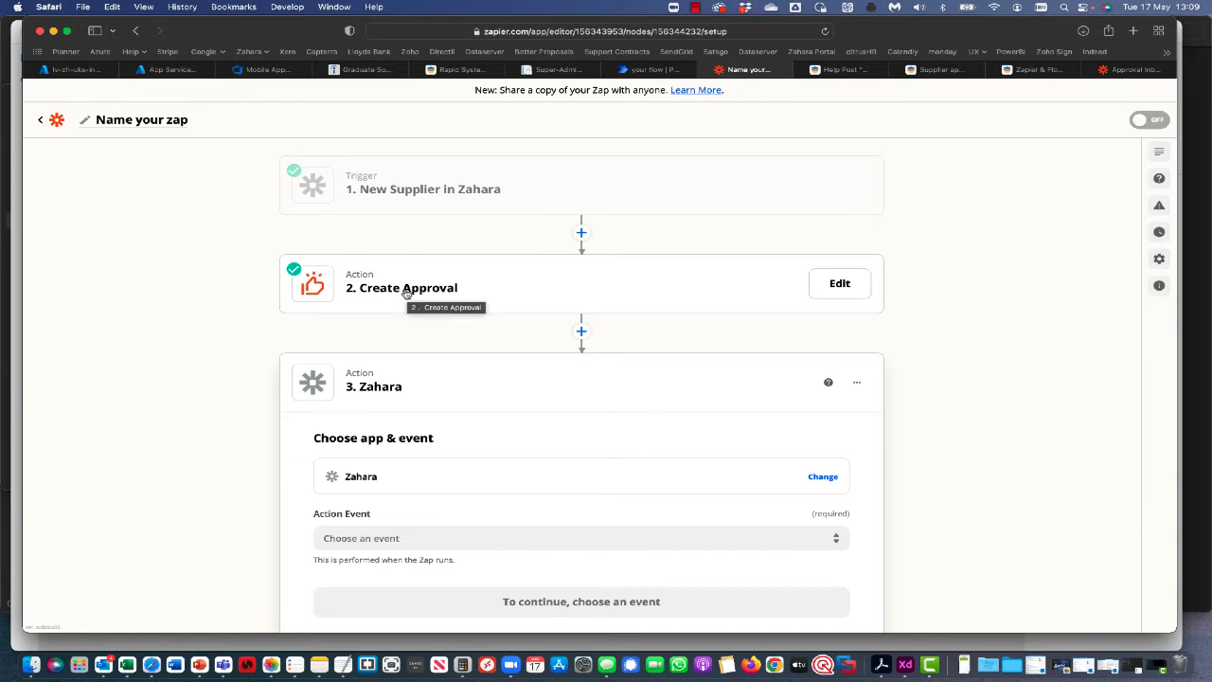
pyautogui.scroll(-1, 431, 445)
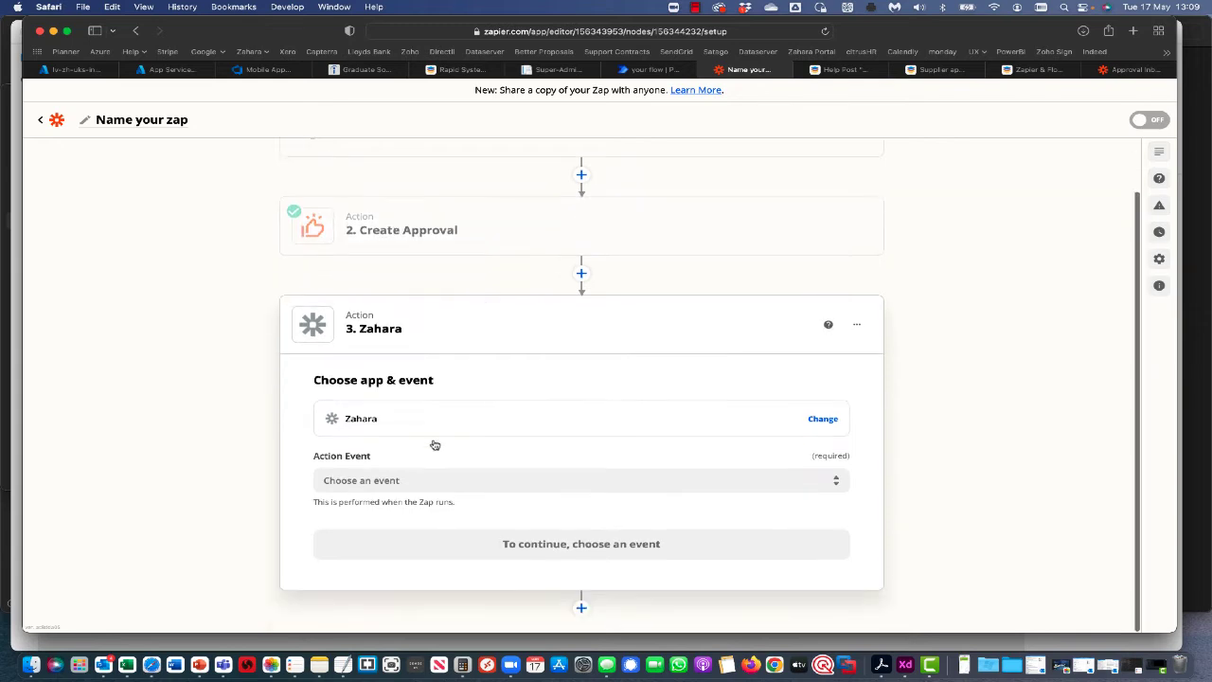
pyautogui.click(381, 485)
pyautogui.scroll(-2, 452, 517)
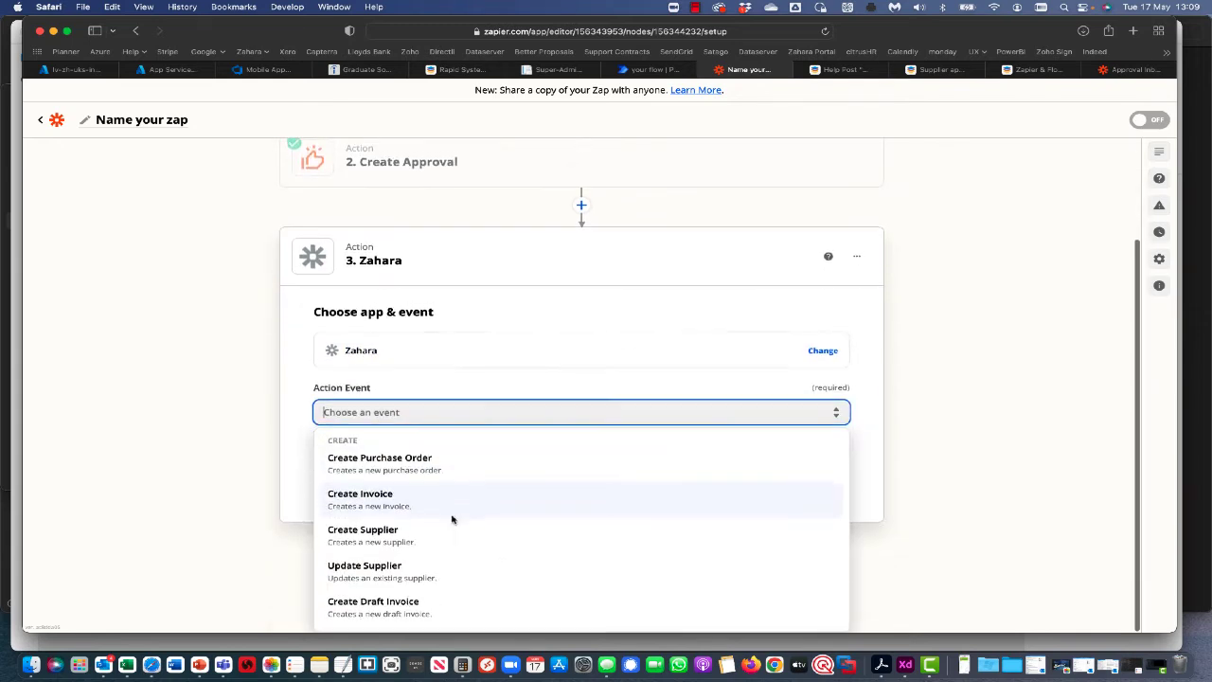
pyautogui.click(408, 568)
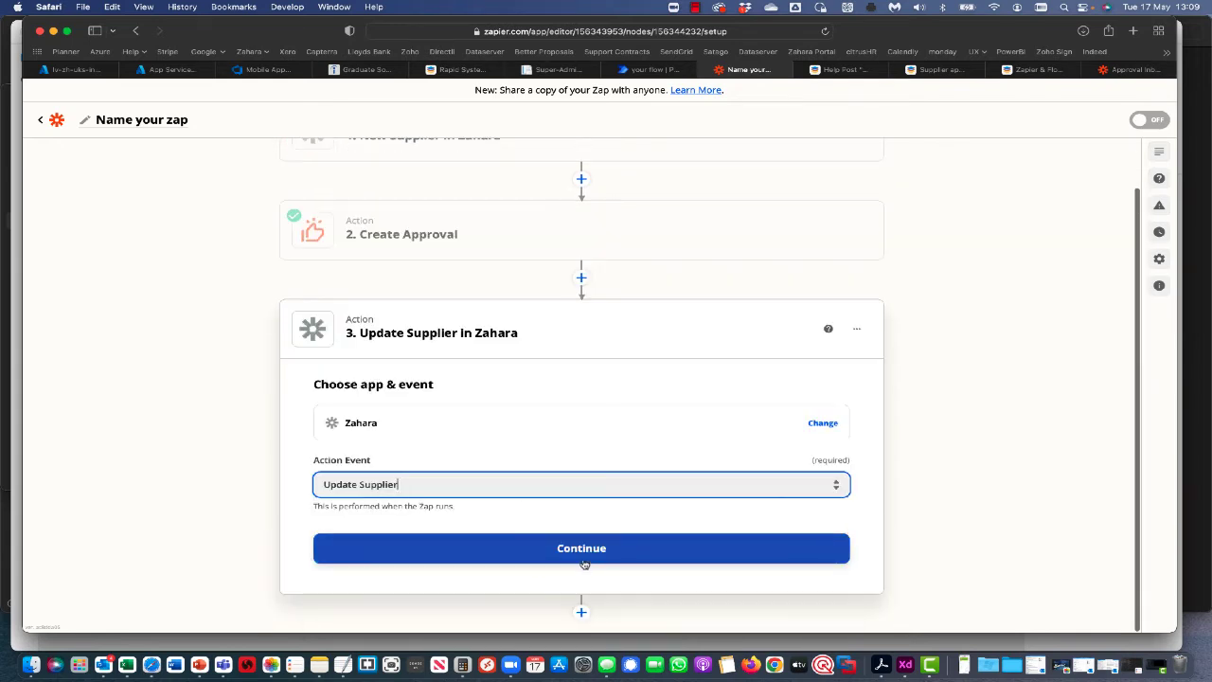
# Link Update Supplier to the 'Zahara Click2Scan | Edge Technologies' account and proceed to its fields.
pyautogui.click(585, 563)
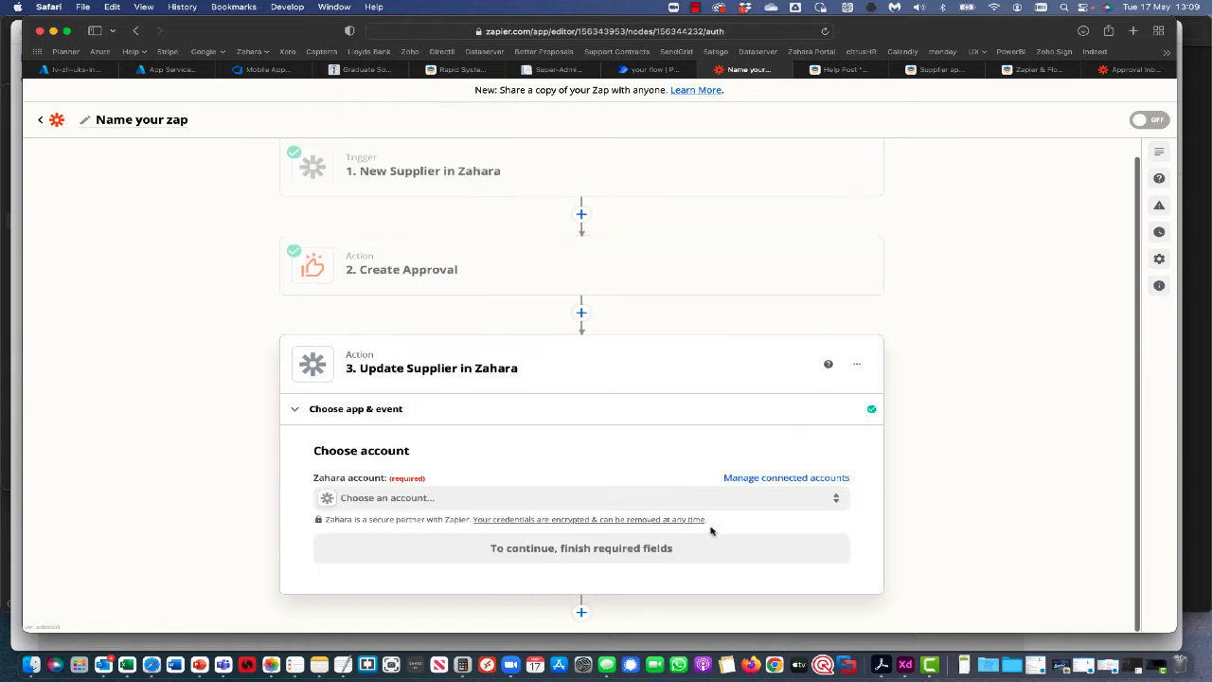
pyautogui.click(427, 502)
pyautogui.scroll(-5, 531, 497)
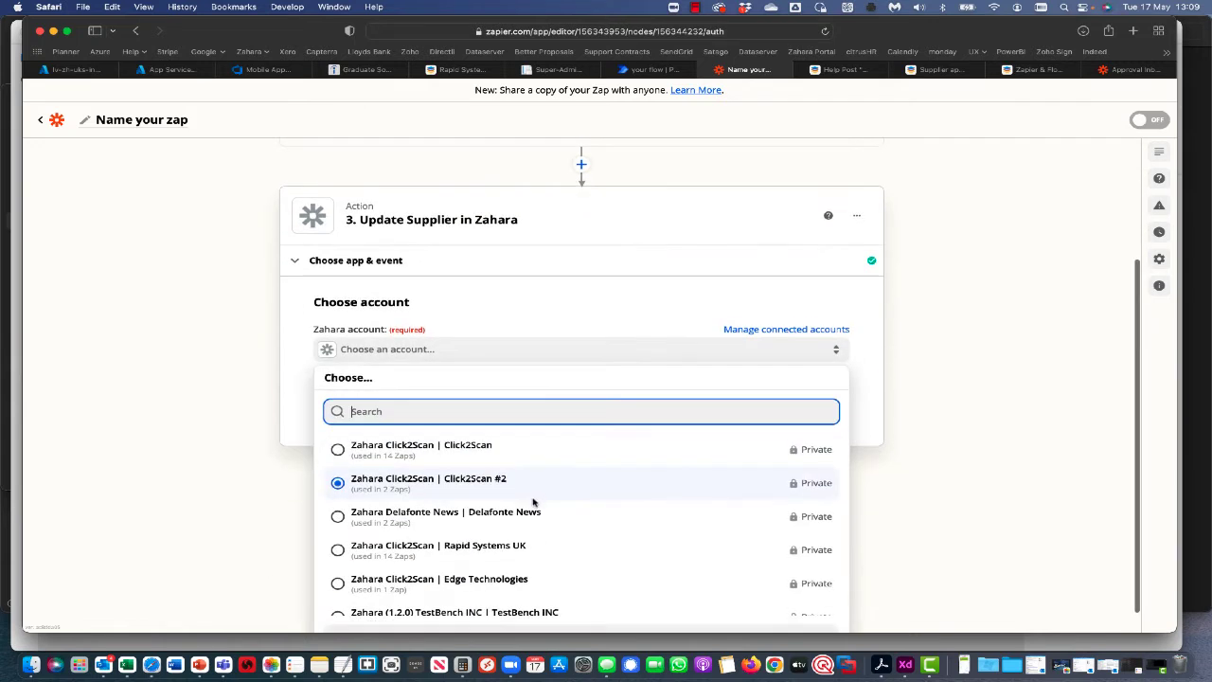
pyautogui.scroll(3, 522, 505)
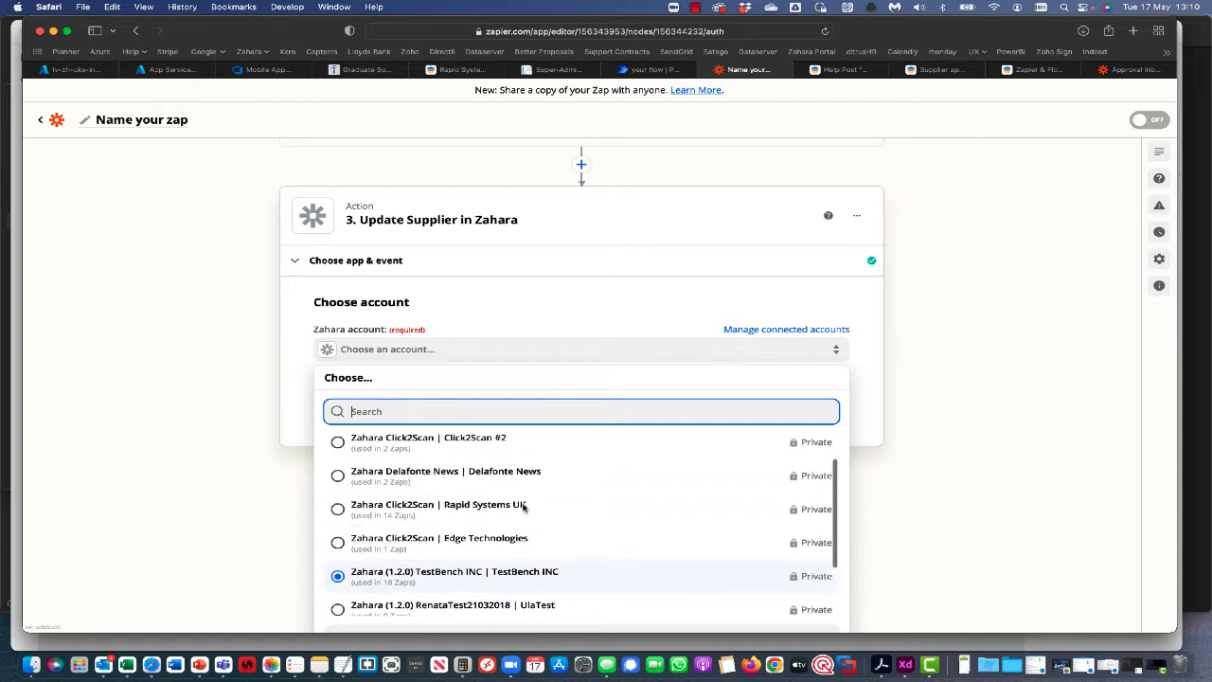
pyautogui.click(484, 539)
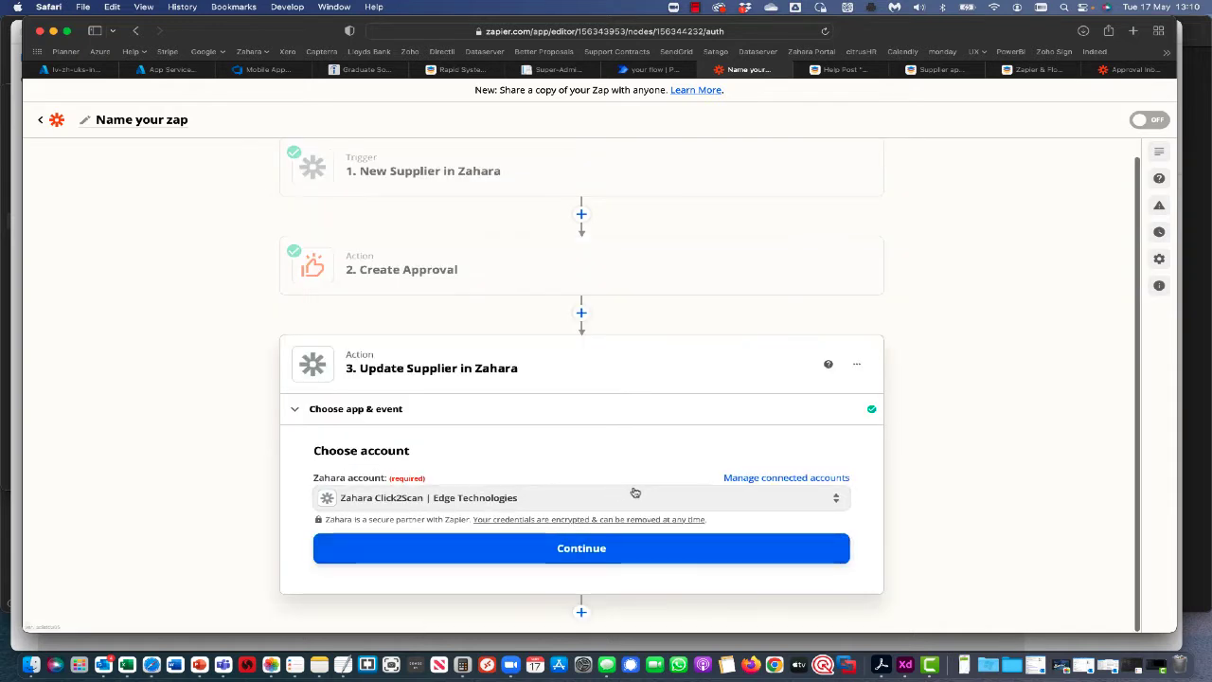
pyautogui.click(565, 549)
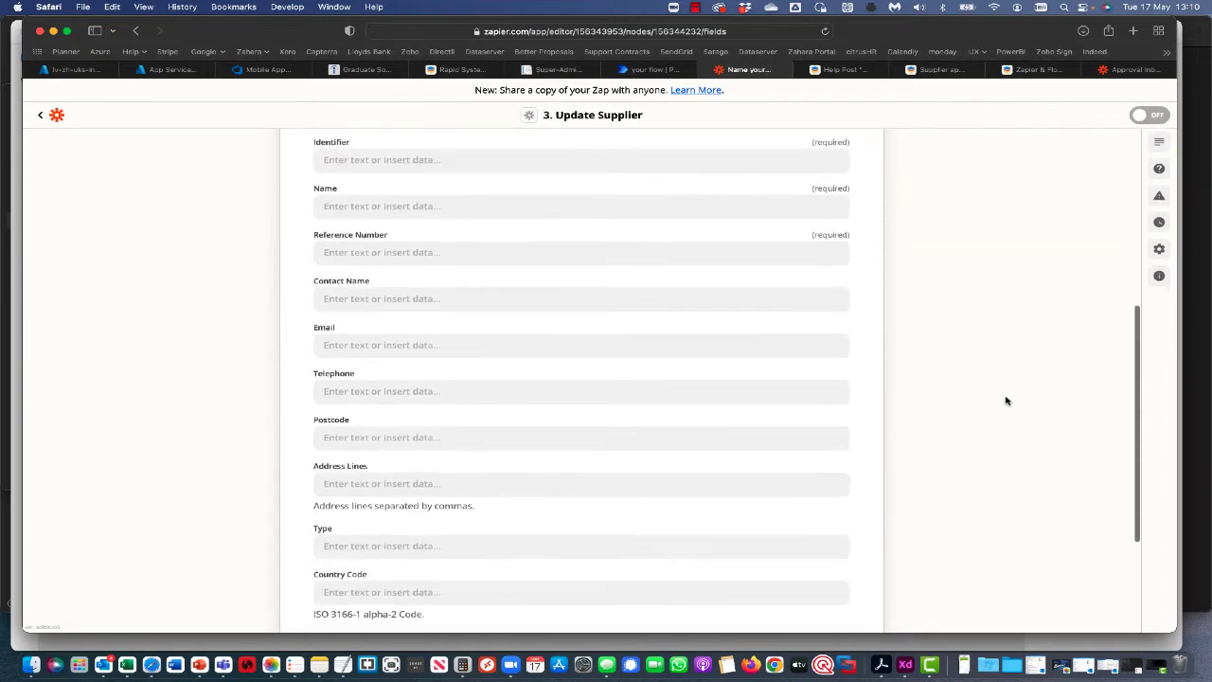
# Map the new supplier's Id into Identifier and its Name into the Name field.
pyautogui.click(400, 210)
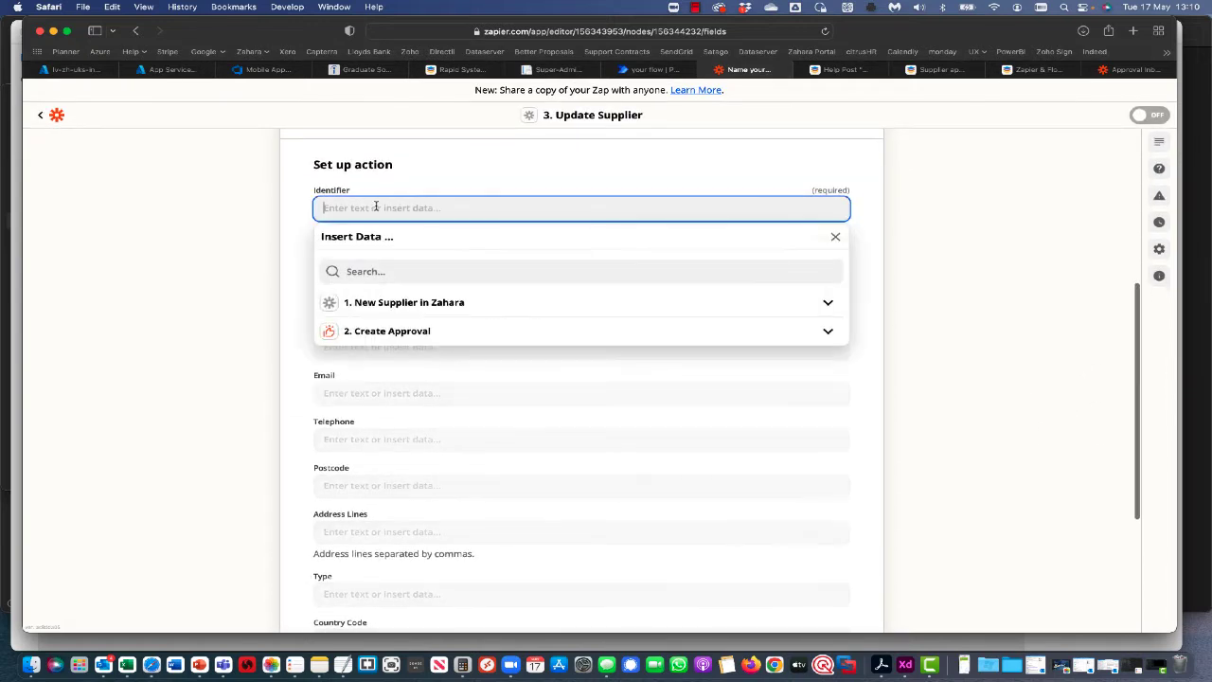
pyautogui.click(399, 272)
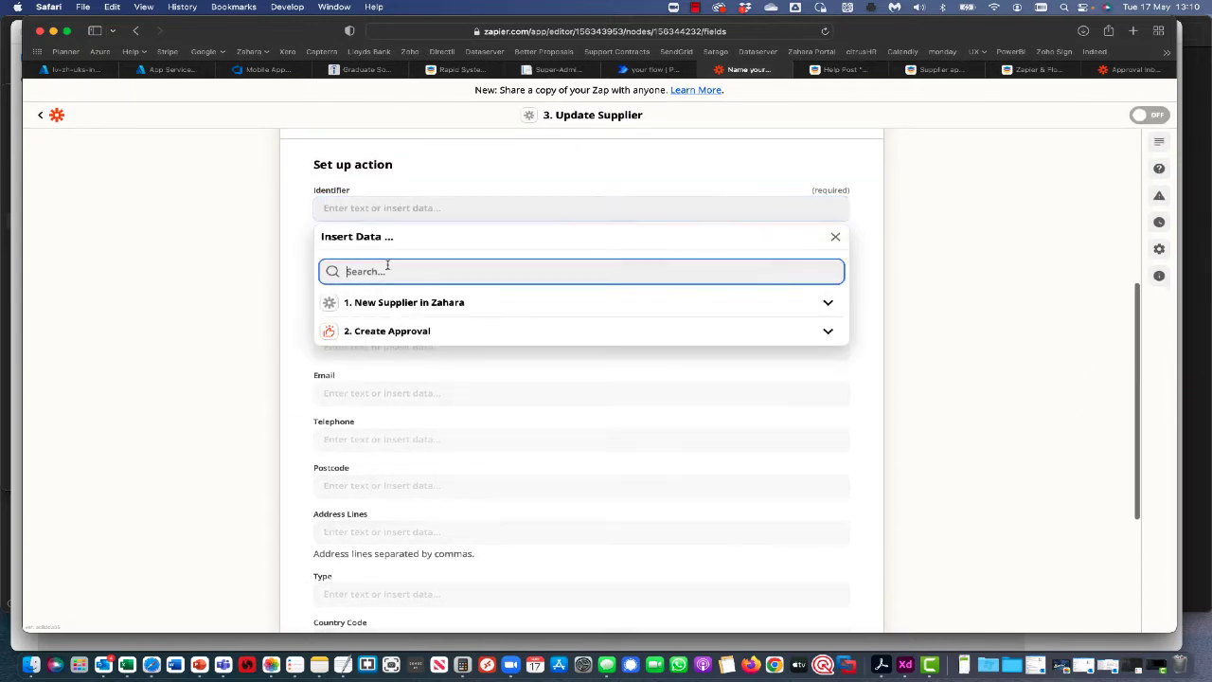
pyautogui.write('id')
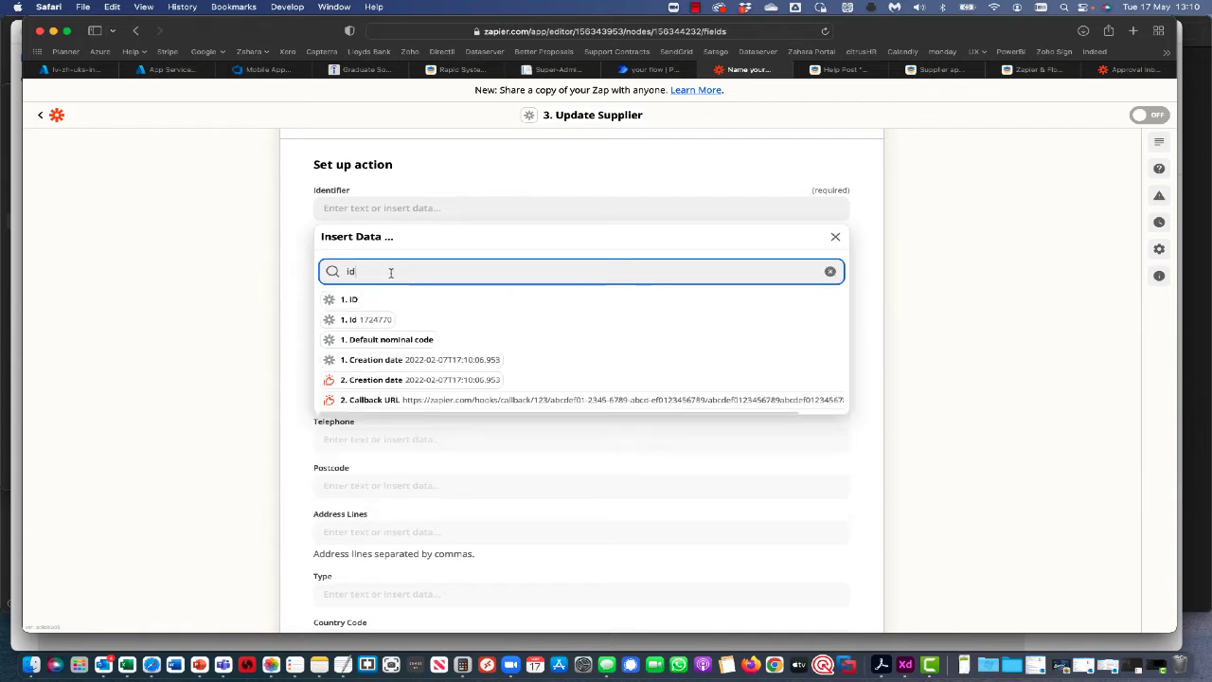
pyautogui.click(361, 322)
pyautogui.click(319, 254)
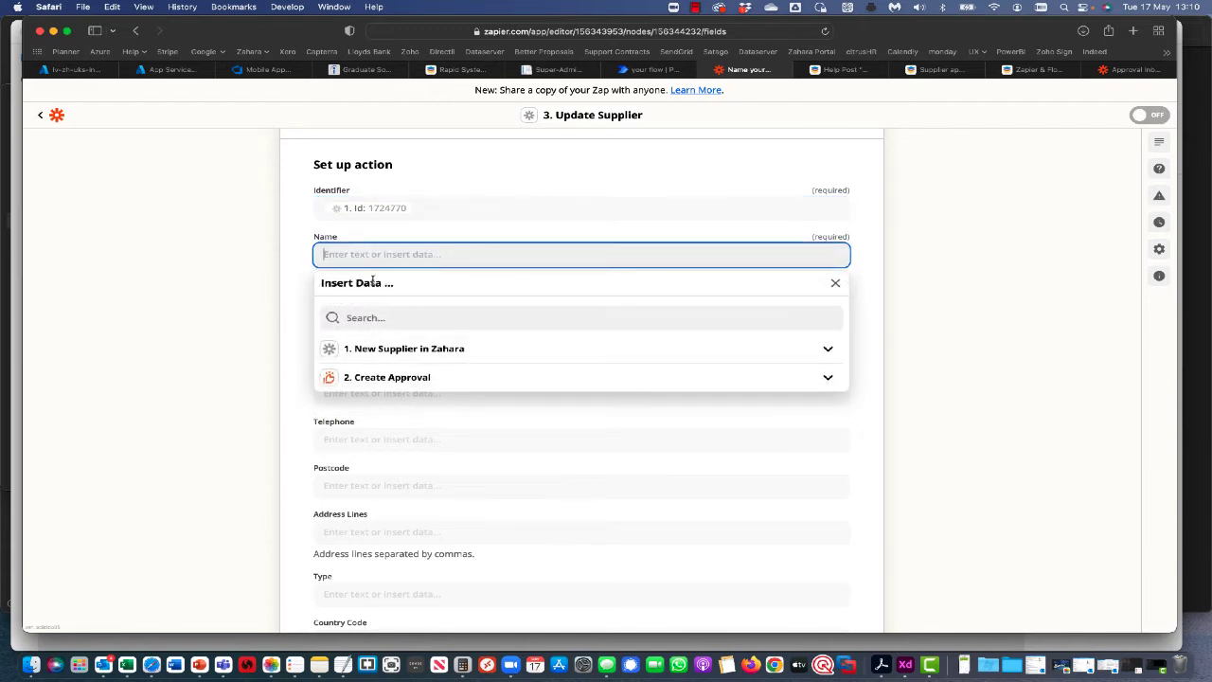
pyautogui.click(366, 317)
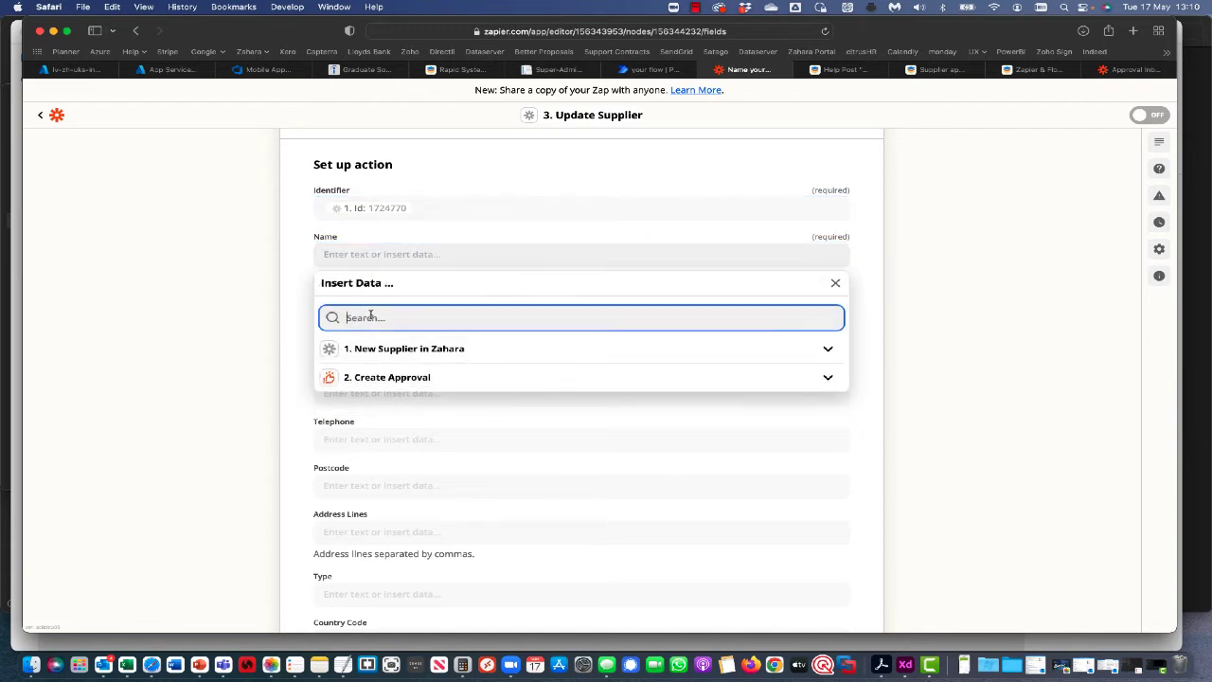
pyautogui.write('nam')
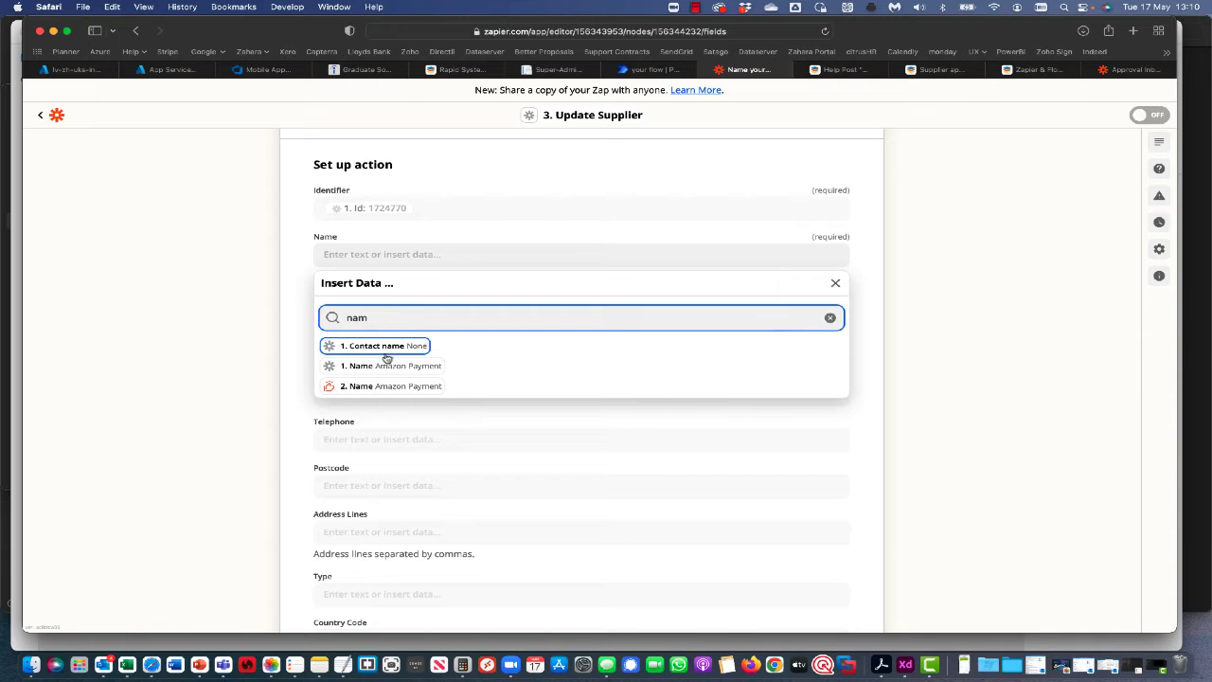
pyautogui.click(386, 369)
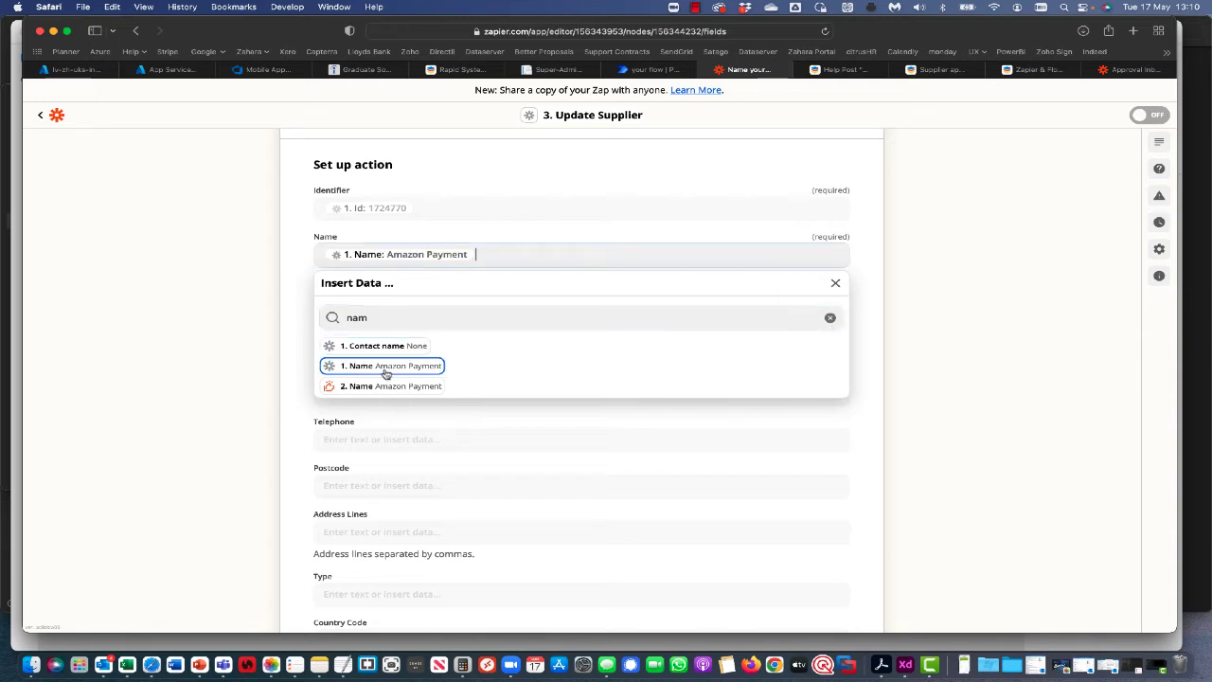
# Map the supplier's Reference number into the Reference Number field.
pyautogui.click(300, 305)
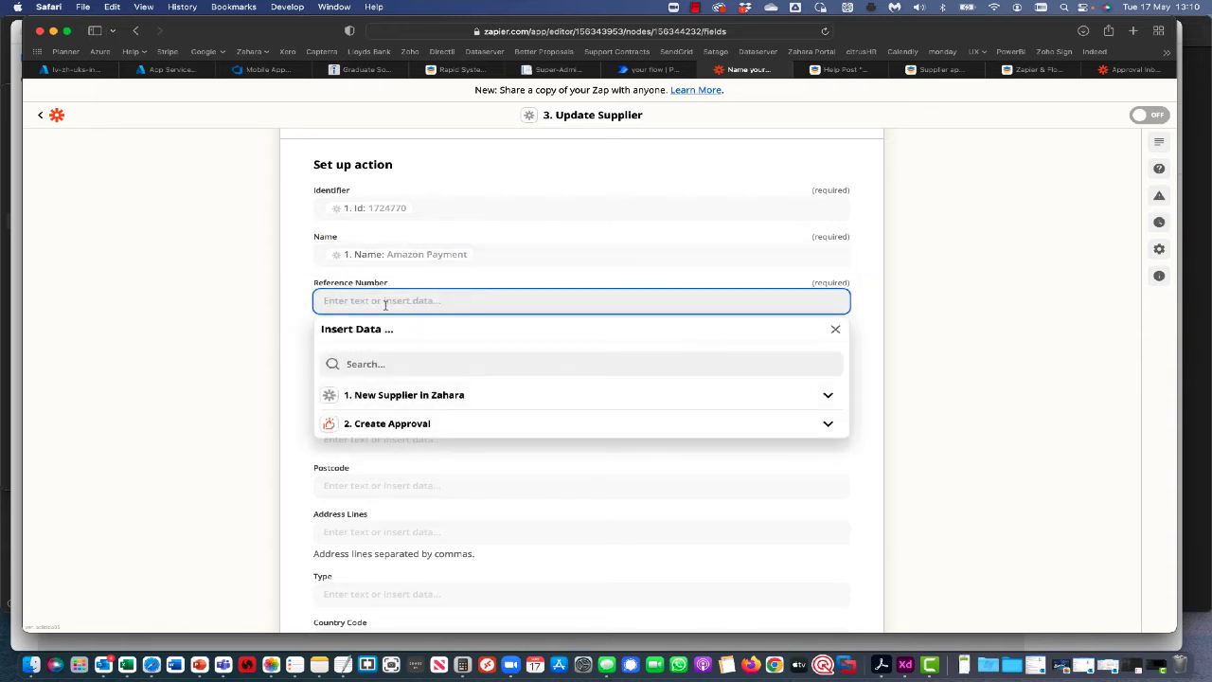
pyautogui.click(373, 361)
pyautogui.write('ref')
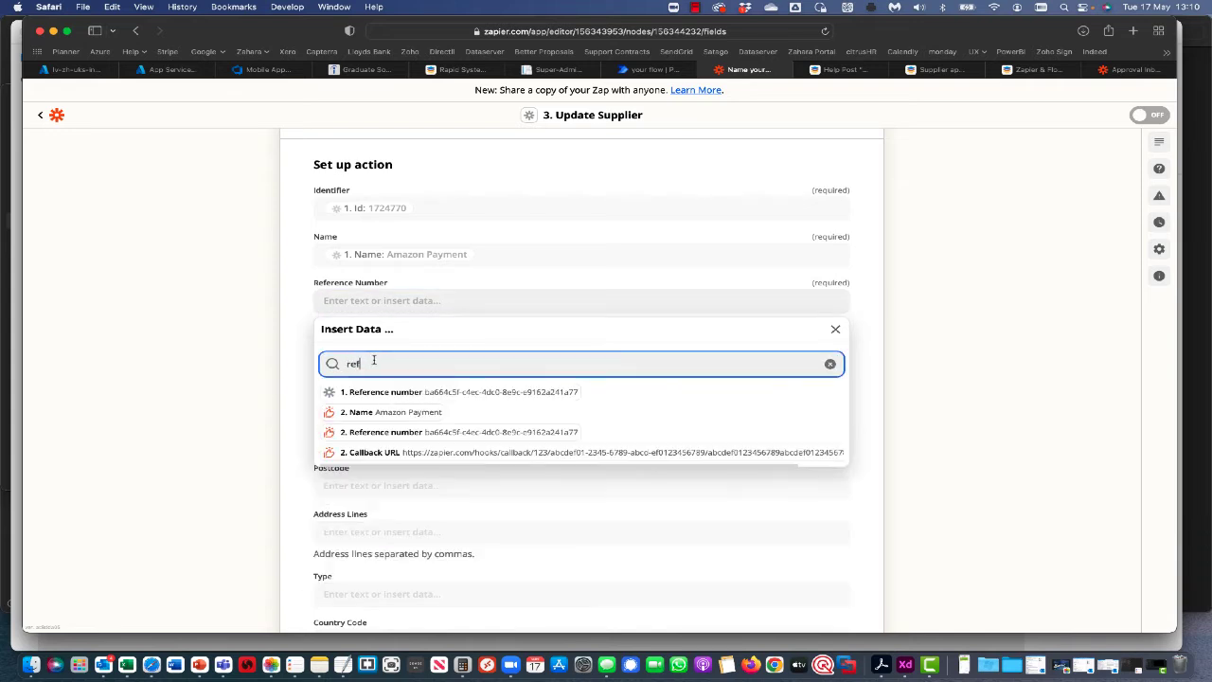
pyautogui.click(388, 392)
pyautogui.click(306, 371)
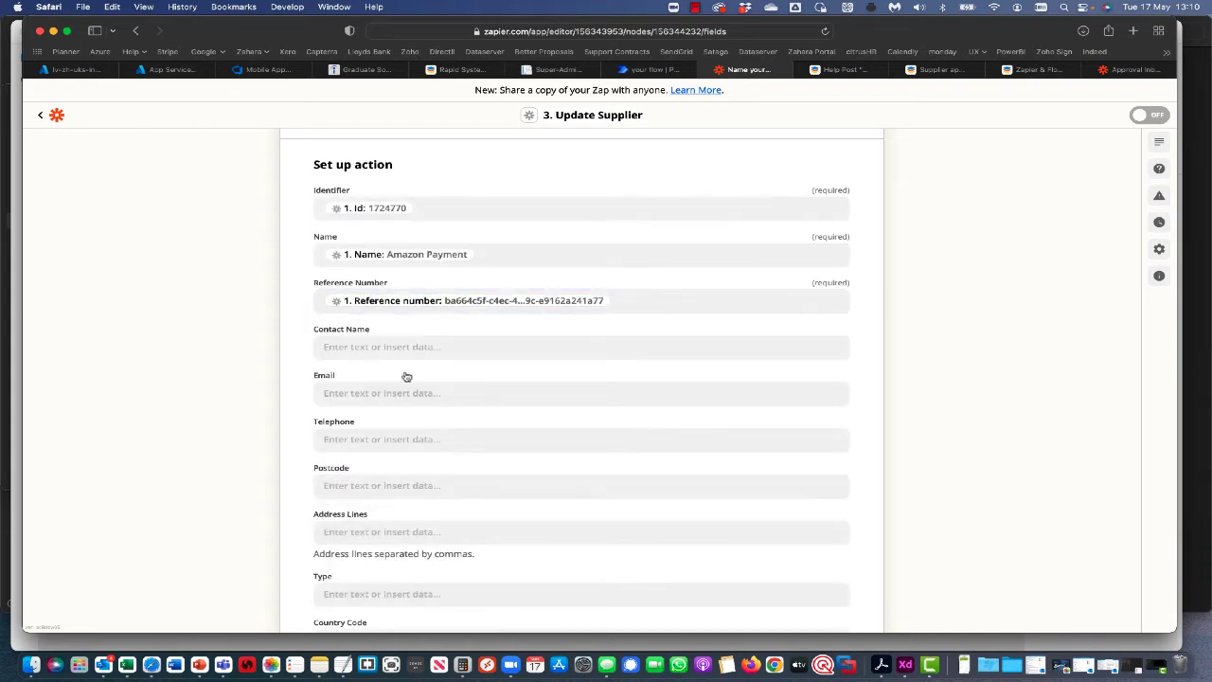
# Append ' - Do Not Use' to the Name and set Type to Unapproved.
pyautogui.scroll(-1, 442, 404)
pyautogui.click(508, 222)
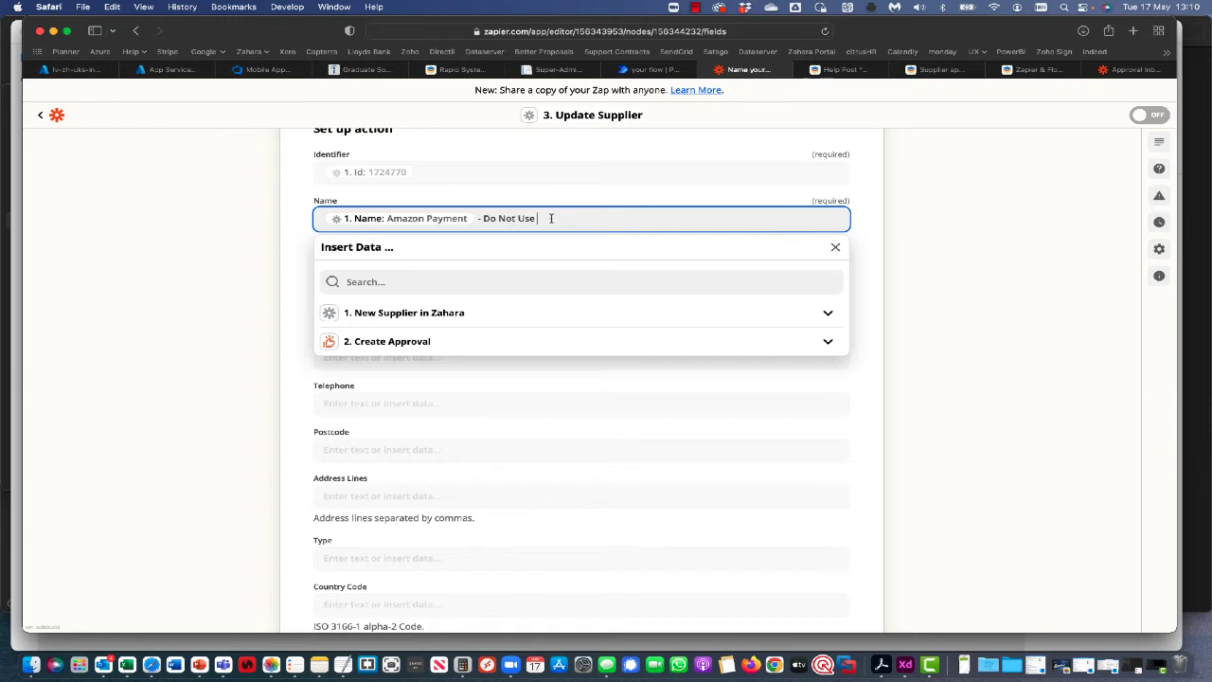
pyautogui.click(952, 268)
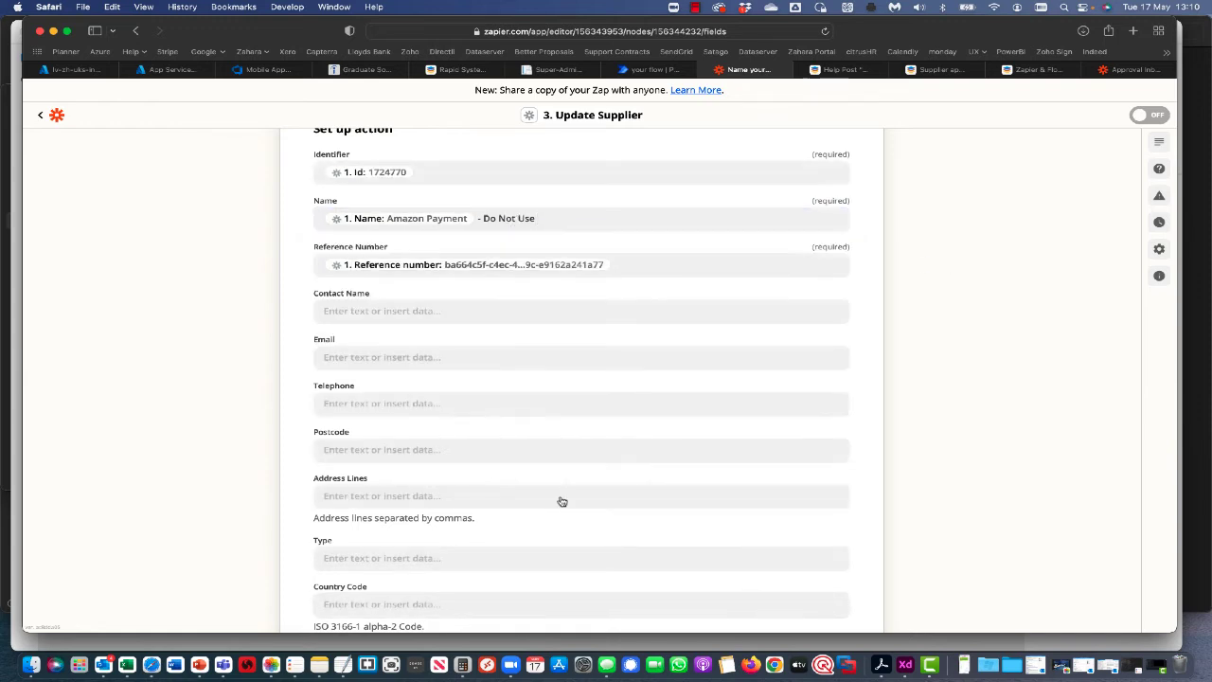
pyautogui.scroll(-3, 562, 501)
pyautogui.click(341, 407)
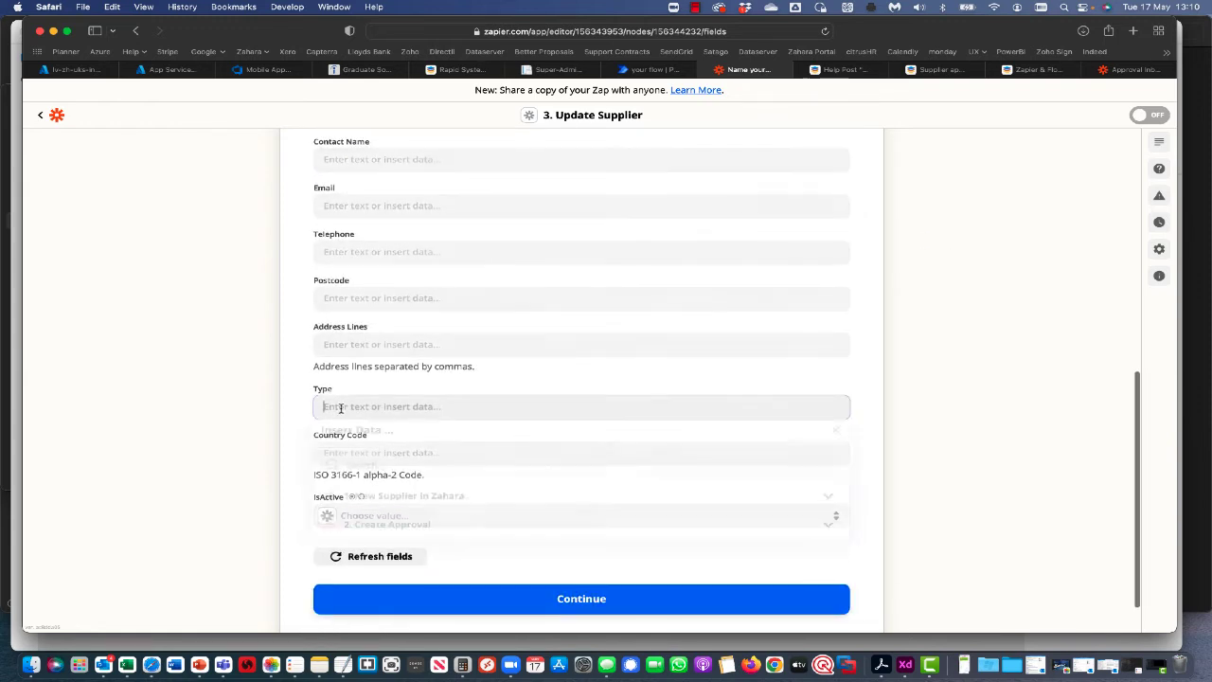
pyautogui.write('Unapproved')
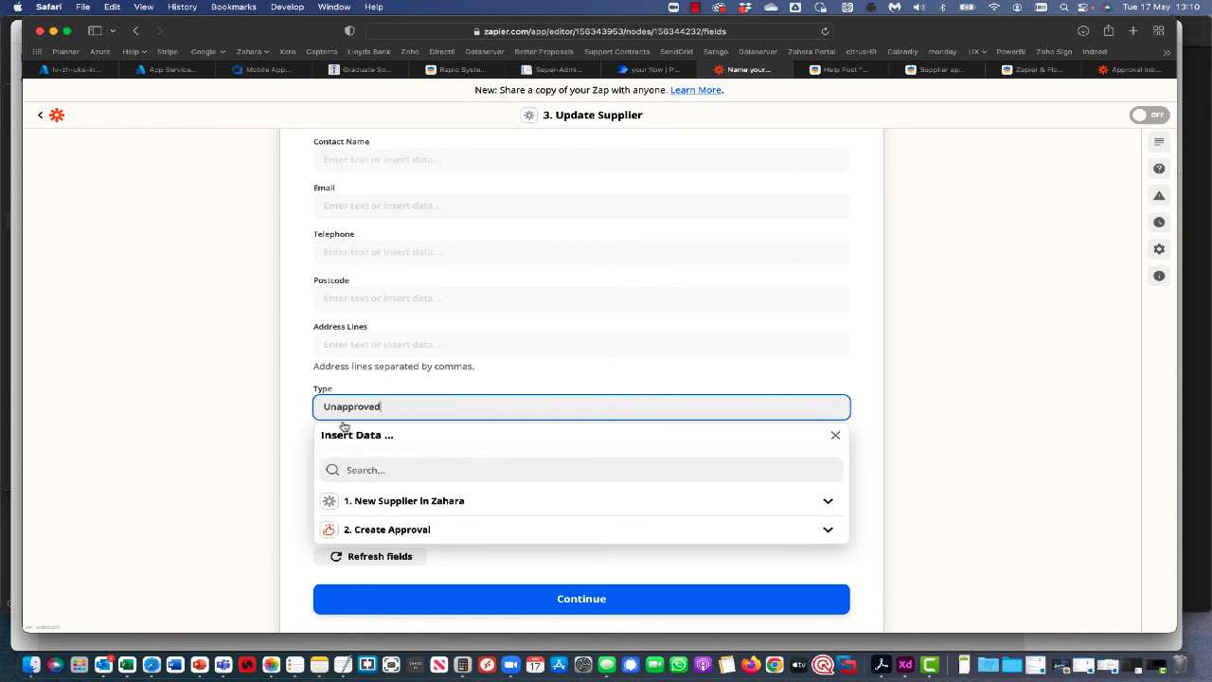
# Test the Update Supplier step successfully and turn the Zap on.
pyautogui.click(557, 606)
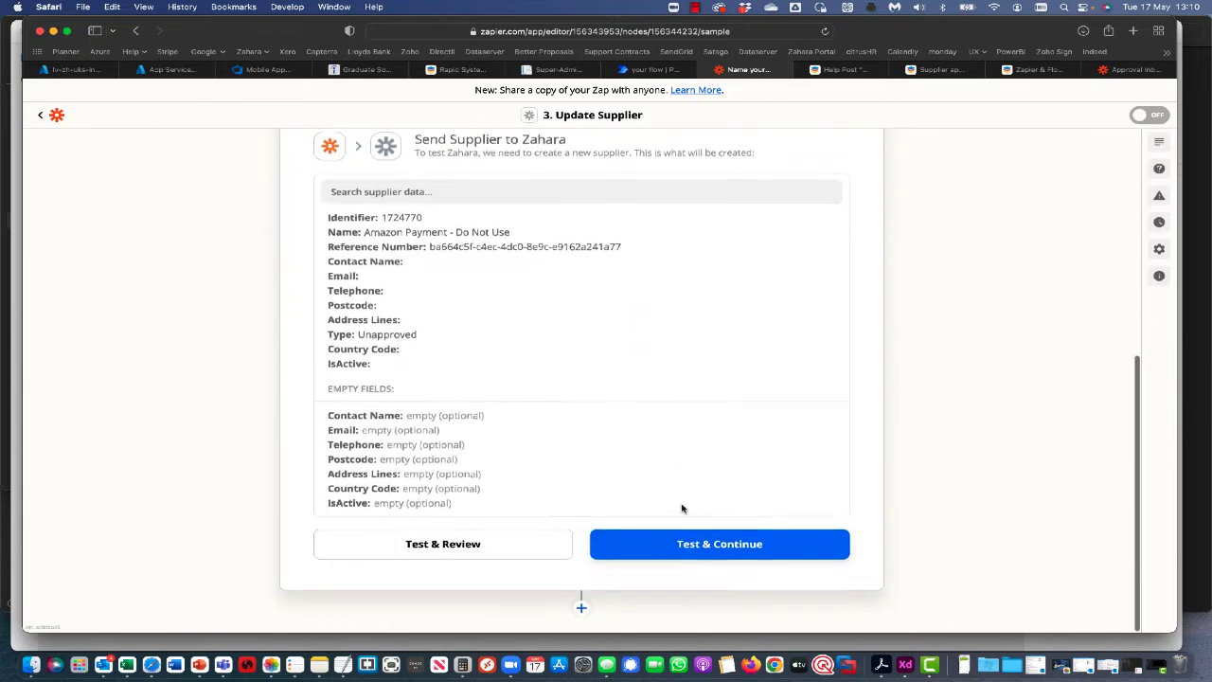
pyautogui.click(677, 553)
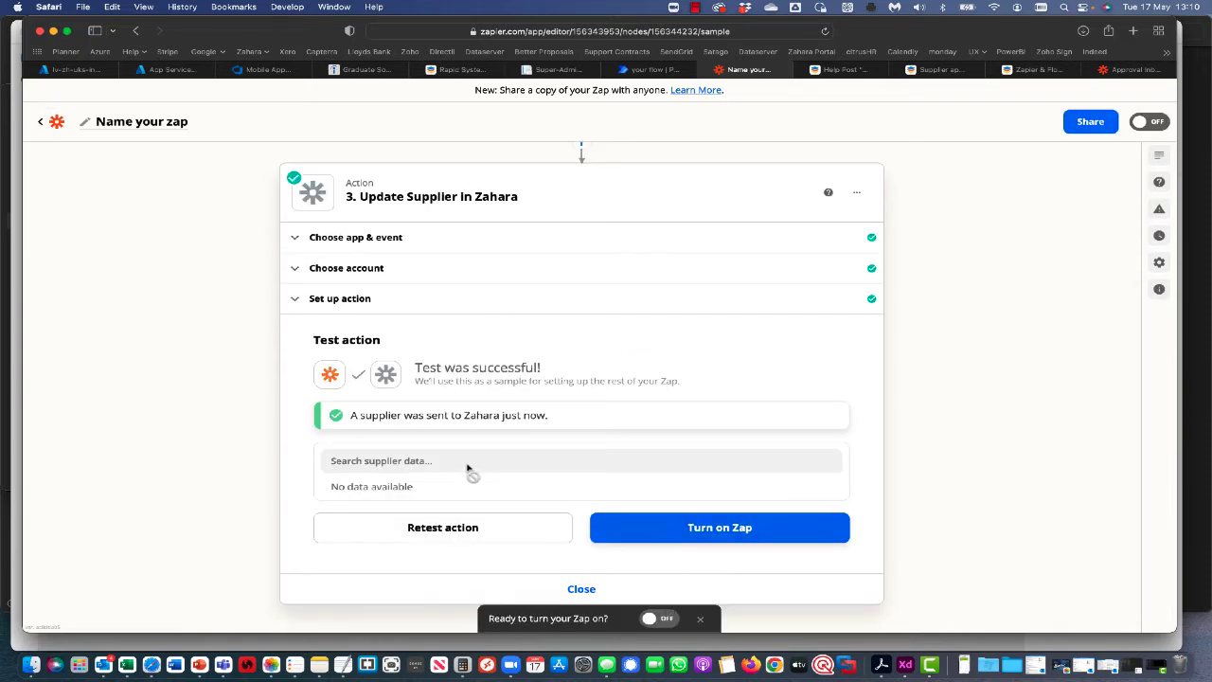
pyautogui.click(660, 620)
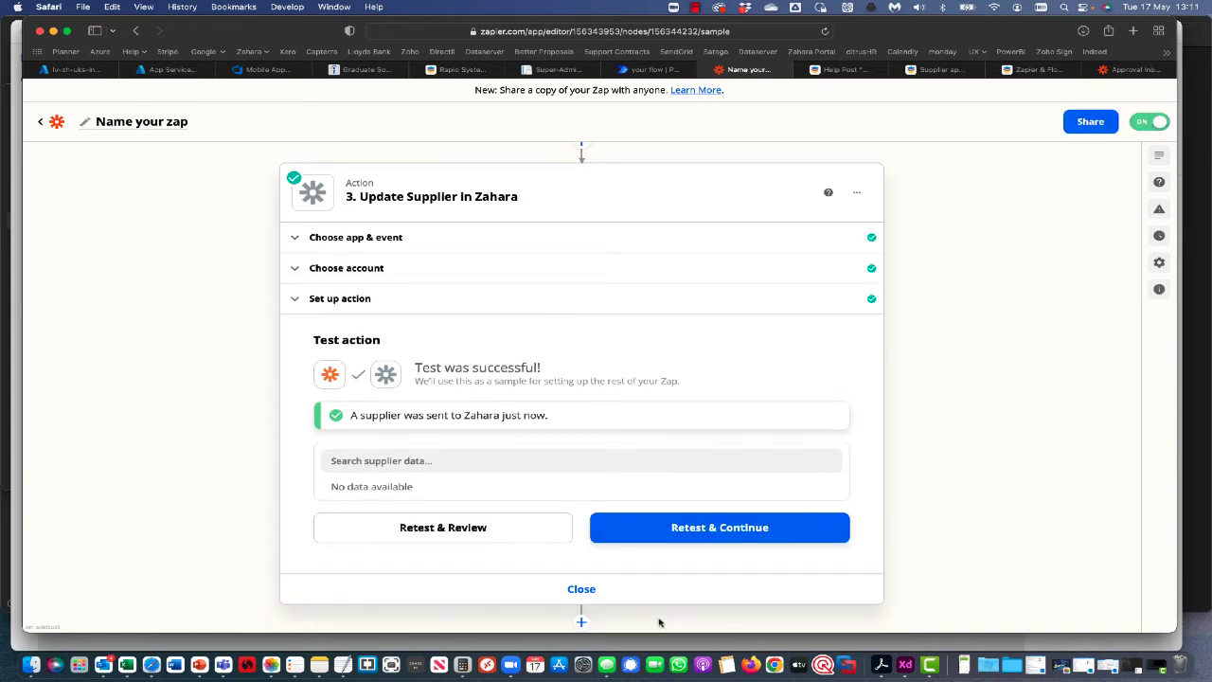
# Name the Zap 'Edge Tech - supplier approval' and return to the Zaps list.
pyautogui.click(109, 123)
pyautogui.write('Edg')
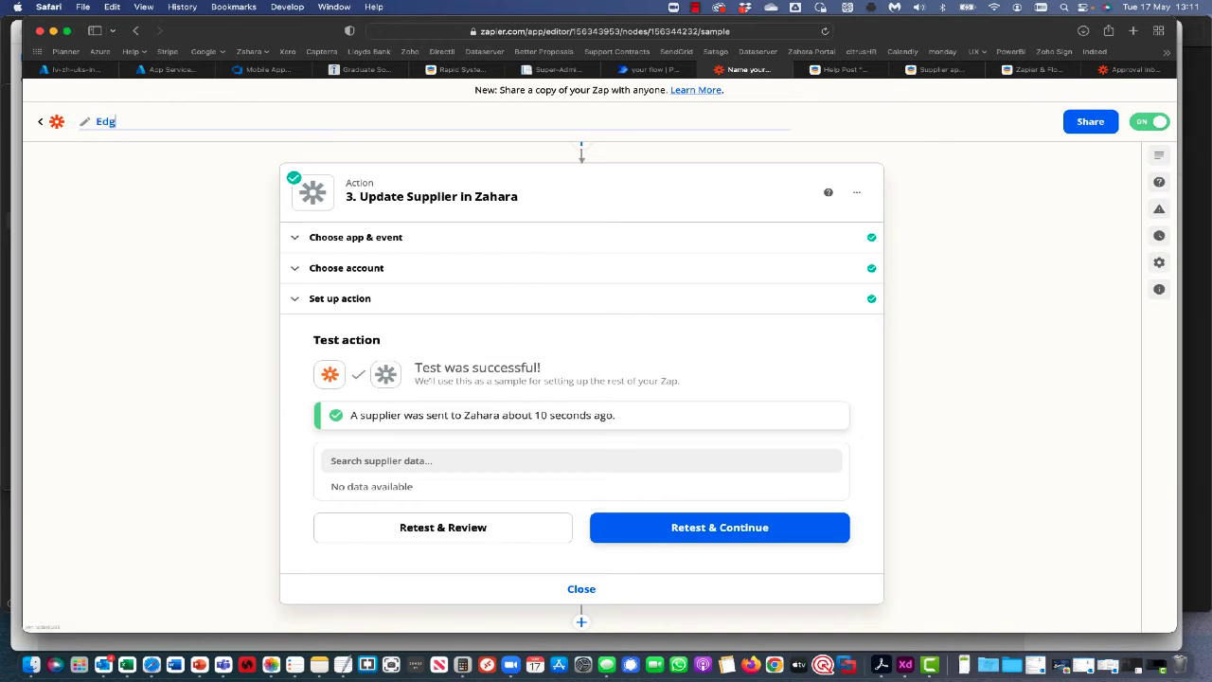
pyautogui.write('e Tech - supplier approval')
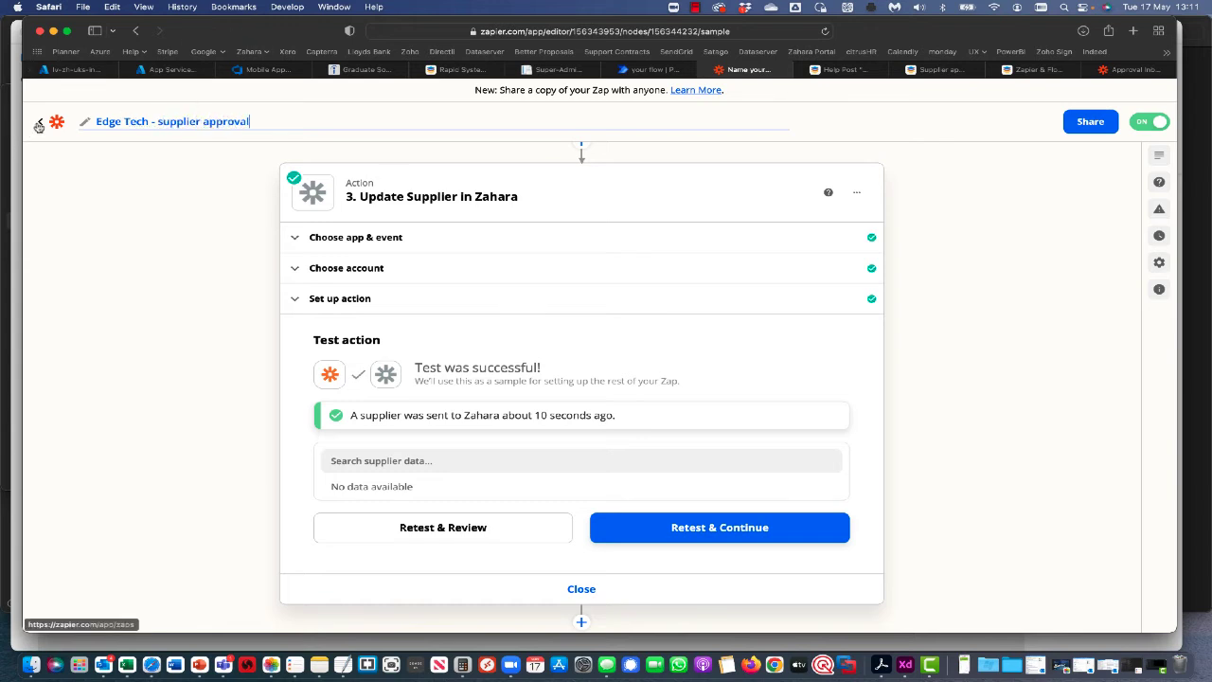
pyautogui.click(39, 122)
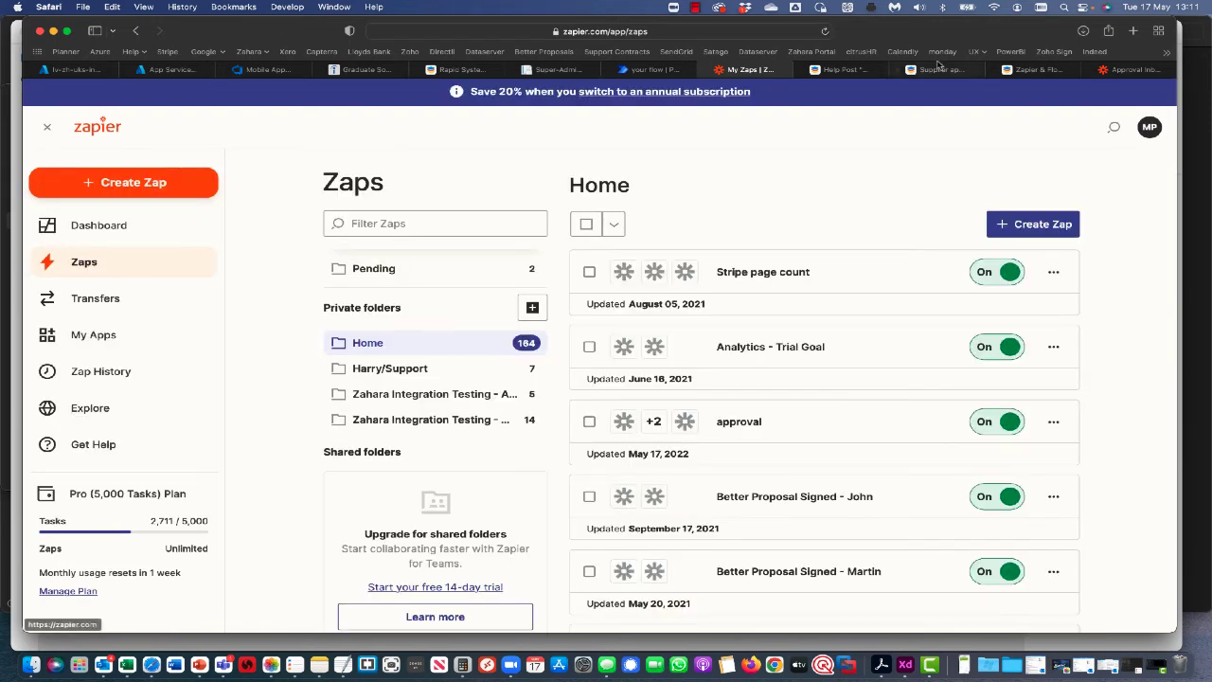
# Filter My Zaps for 'ed', confirm the Edge Tech Zap is On, and open its approval inbox.
pyautogui.click(1135, 69)
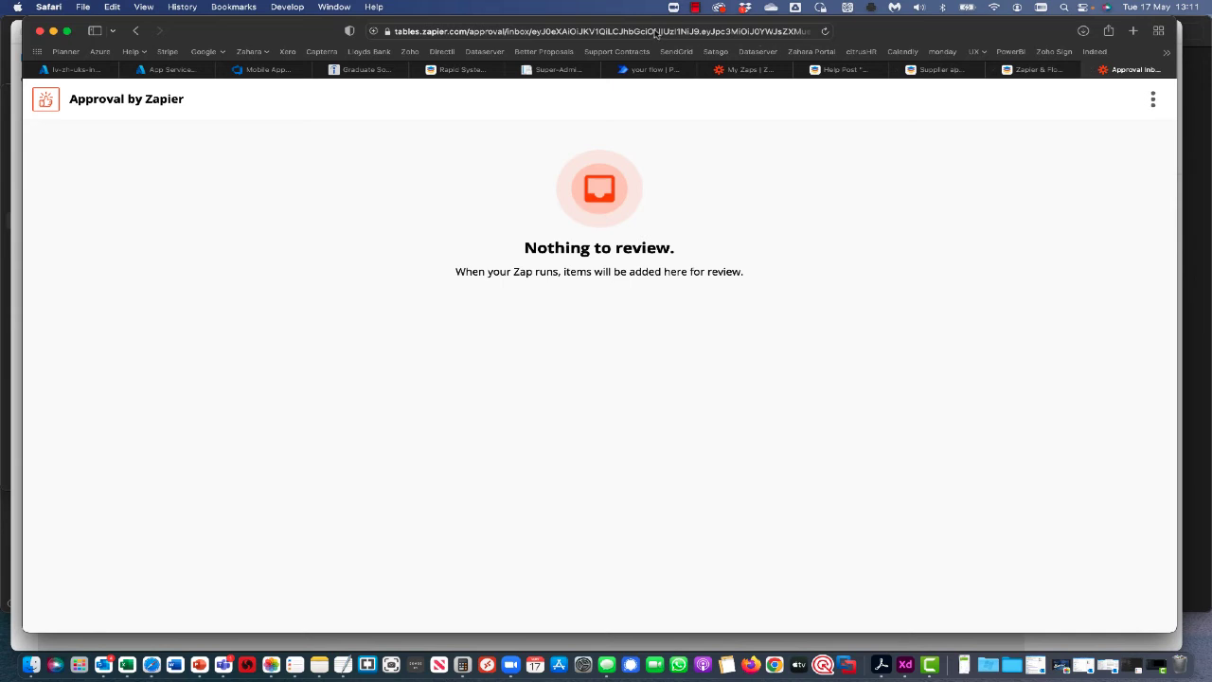
pyautogui.moveTo(1063, 76)
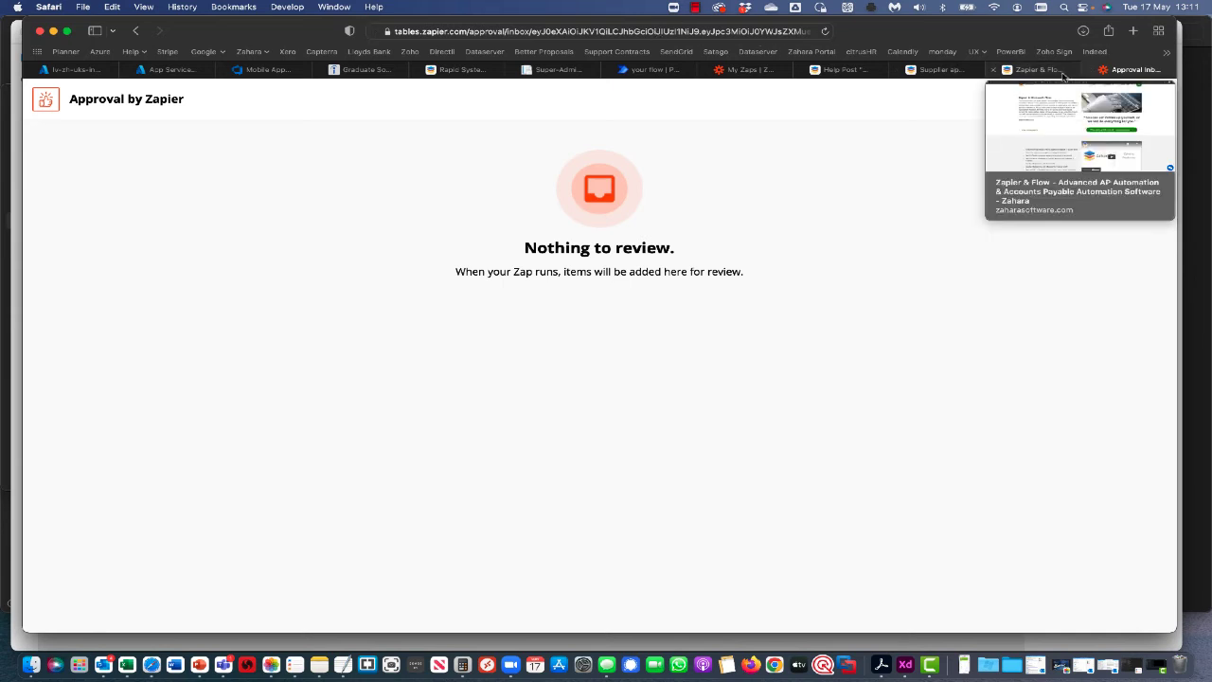
pyautogui.click(768, 76)
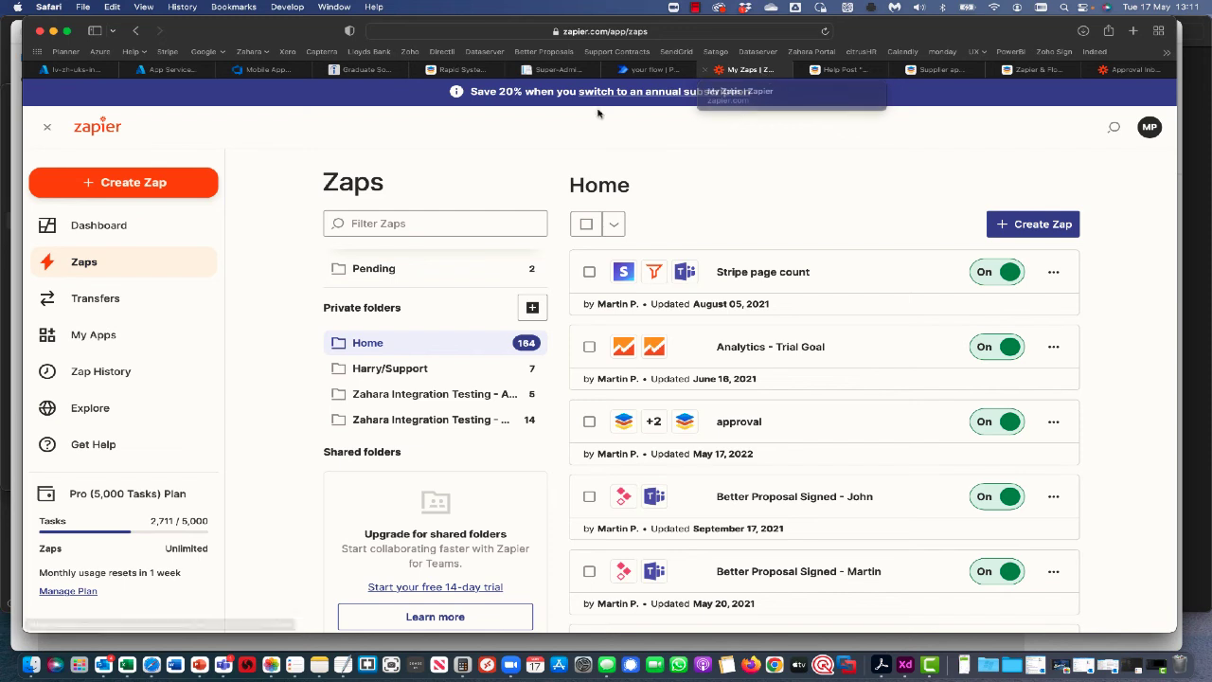
pyautogui.click(392, 221)
pyautogui.write('edge')
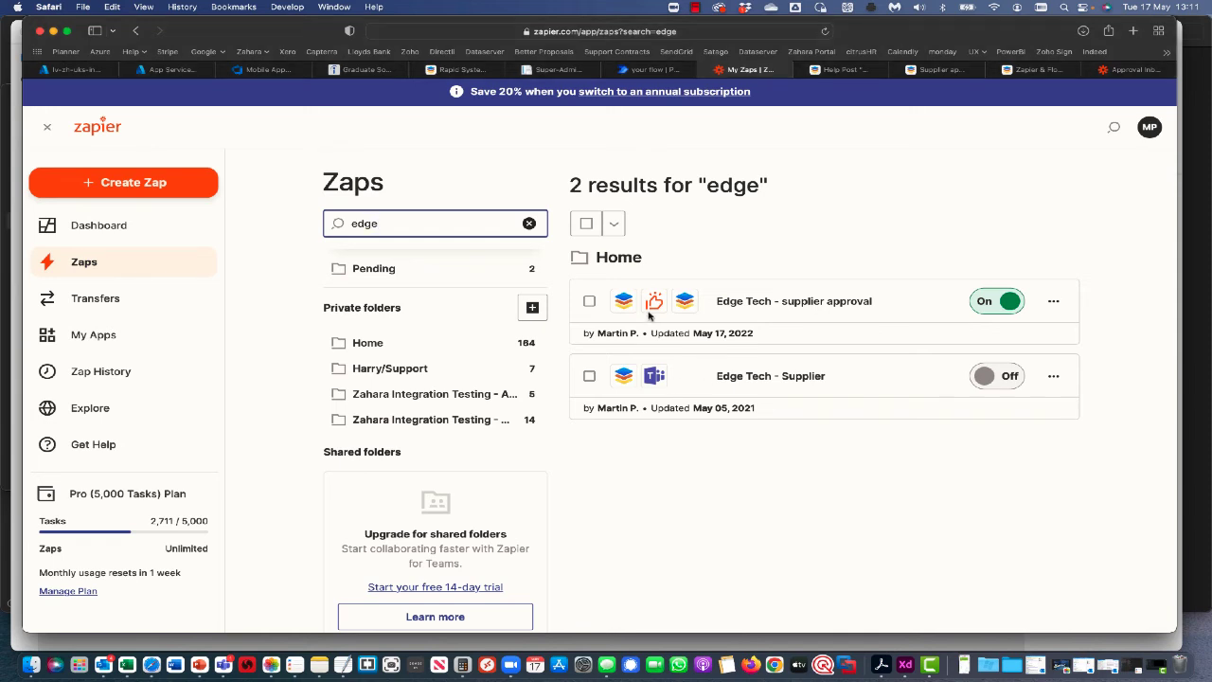
pyautogui.click(654, 303)
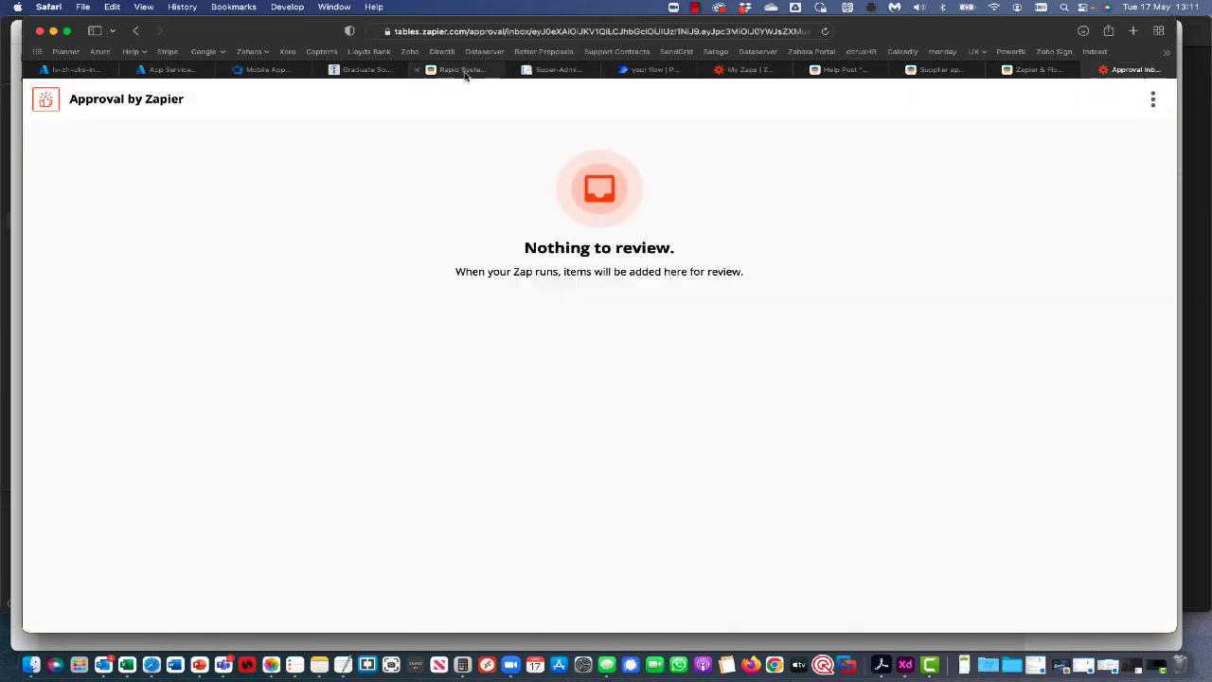
# In Zahara, go back to the Suppliers list and start a new supplier.
pyautogui.click(463, 71)
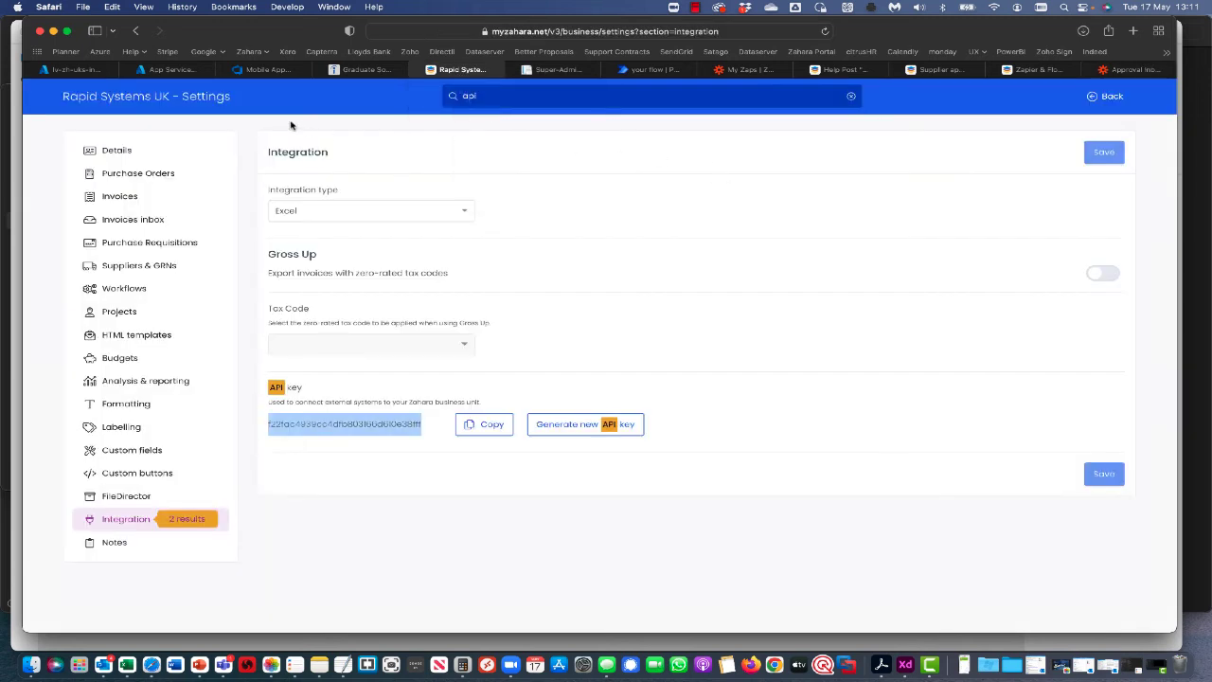
pyautogui.click(1105, 96)
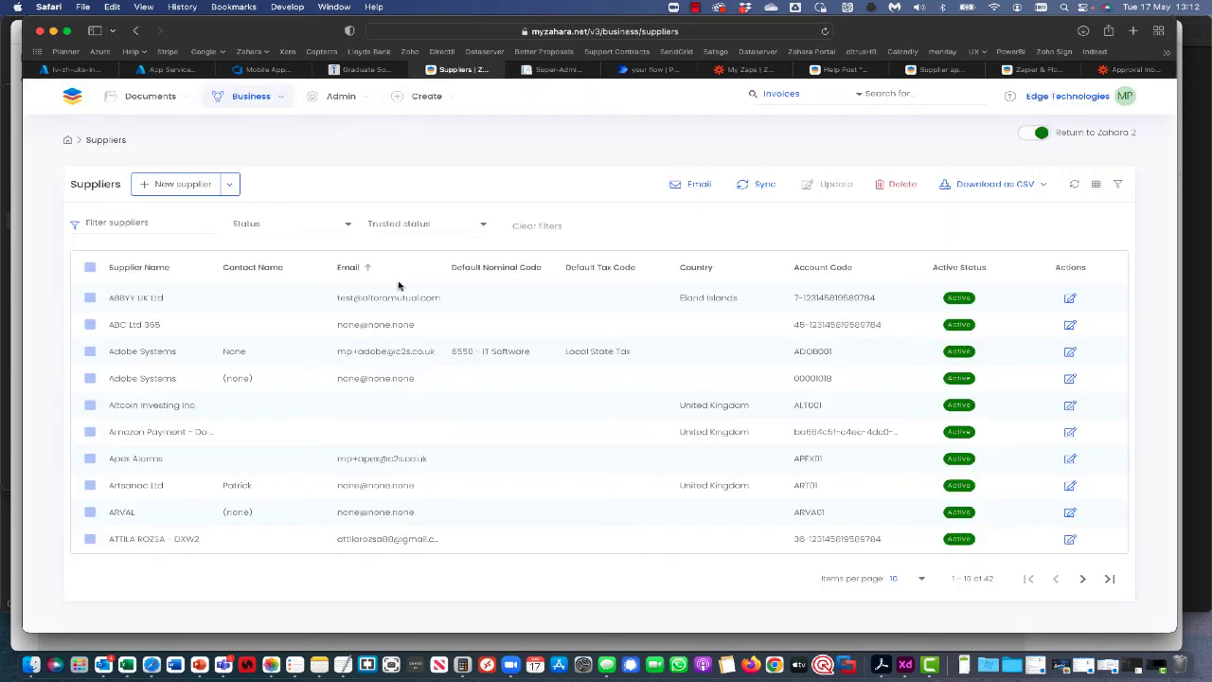
pyautogui.click(169, 188)
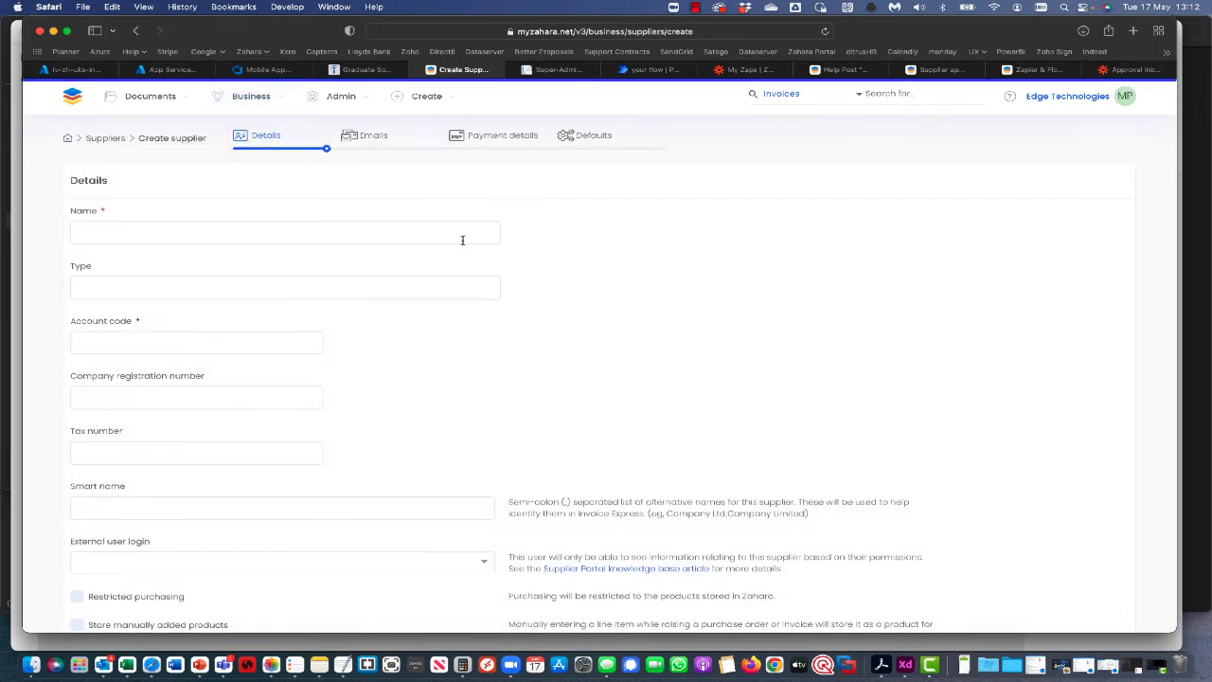
# Enter supplier name 'Toms Catering Van', its account code and a contact name.
pyautogui.click(97, 229)
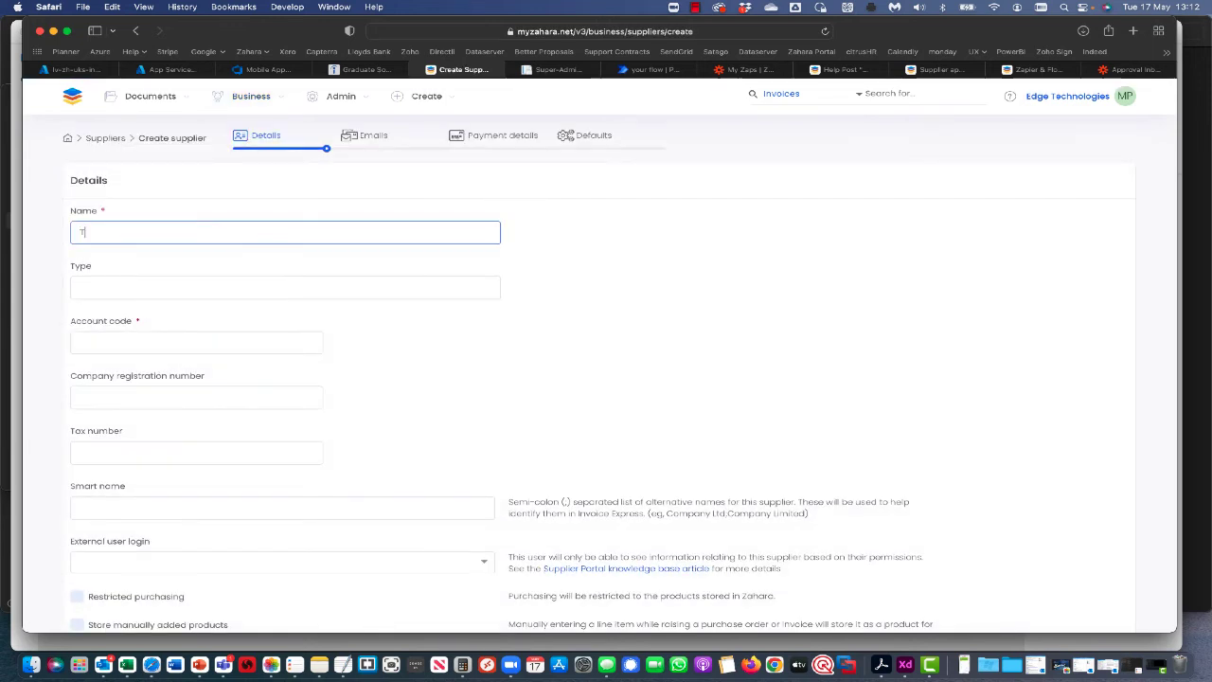
pyautogui.write('Toms Ca')
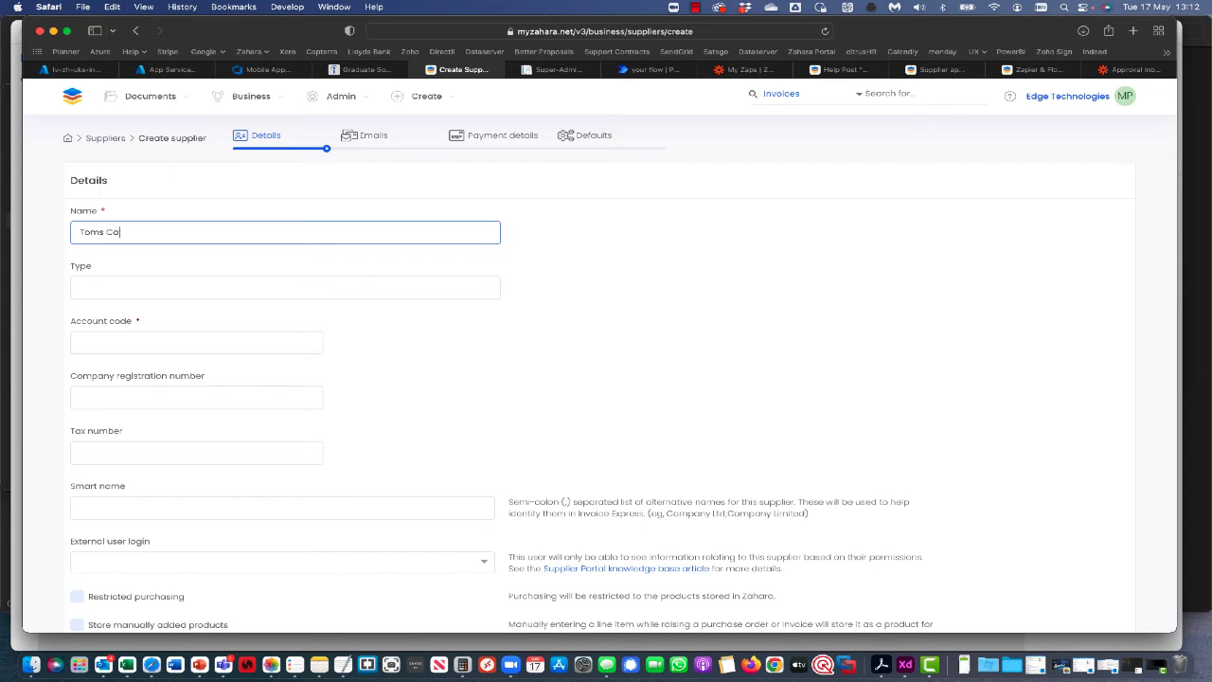
pyautogui.write('tering Van')
pyautogui.press('Tab')
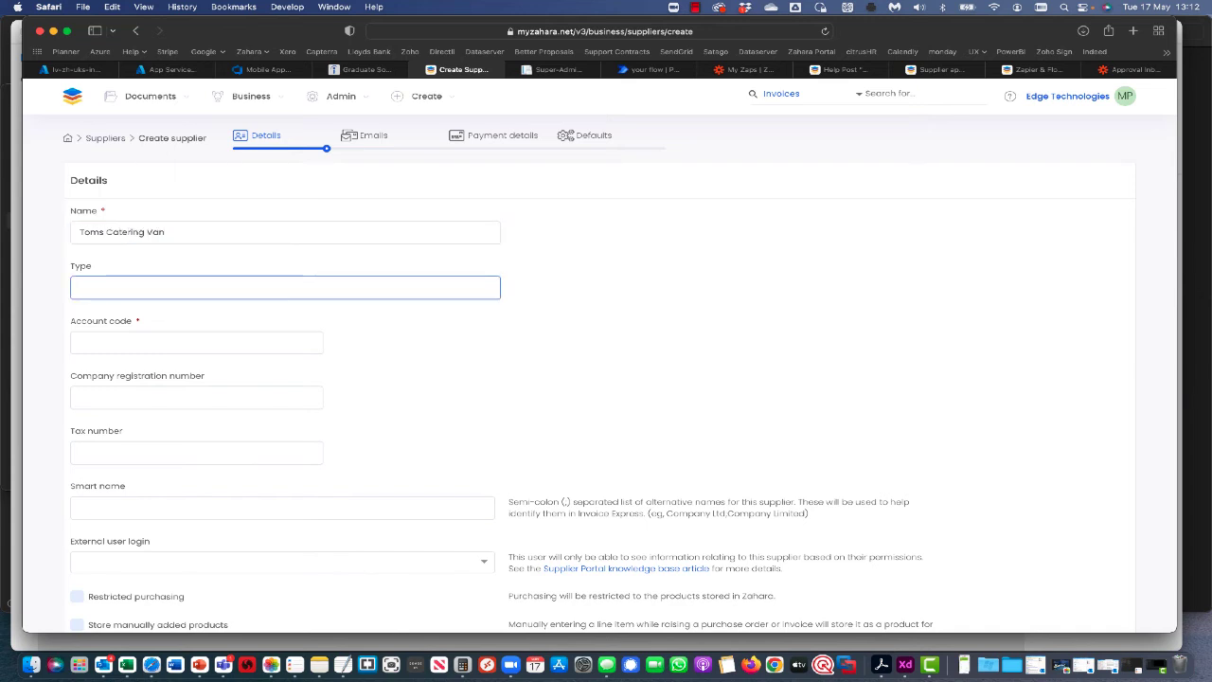
pyautogui.click(108, 338)
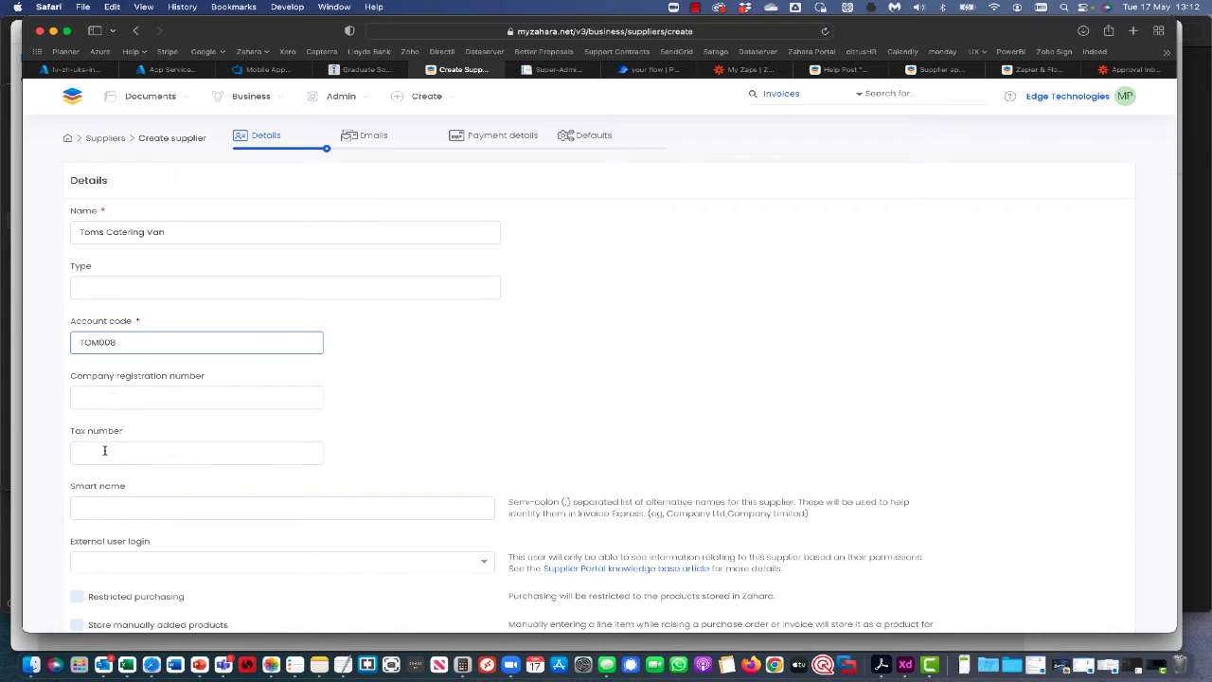
pyautogui.scroll(-6, 104, 451)
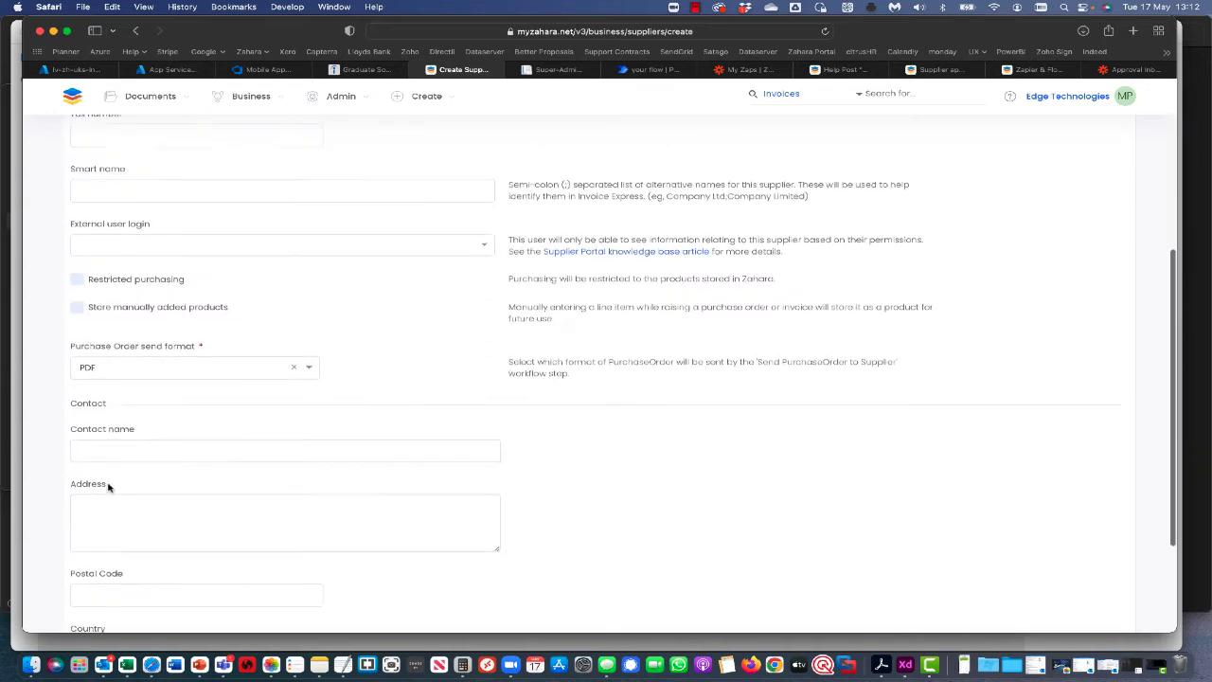
pyautogui.click(154, 424)
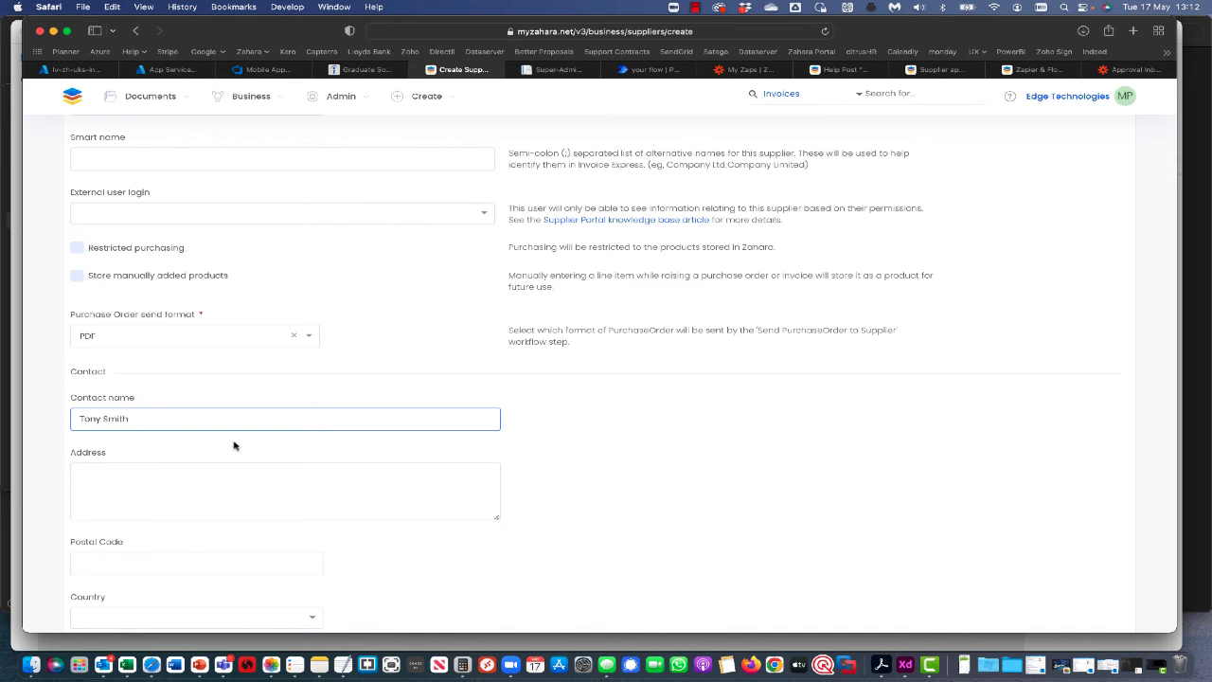
pyautogui.scroll(-3, 235, 447)
# Continue through Emails, Payment details and Defaults, then create the supplier.
pyautogui.click(1089, 589)
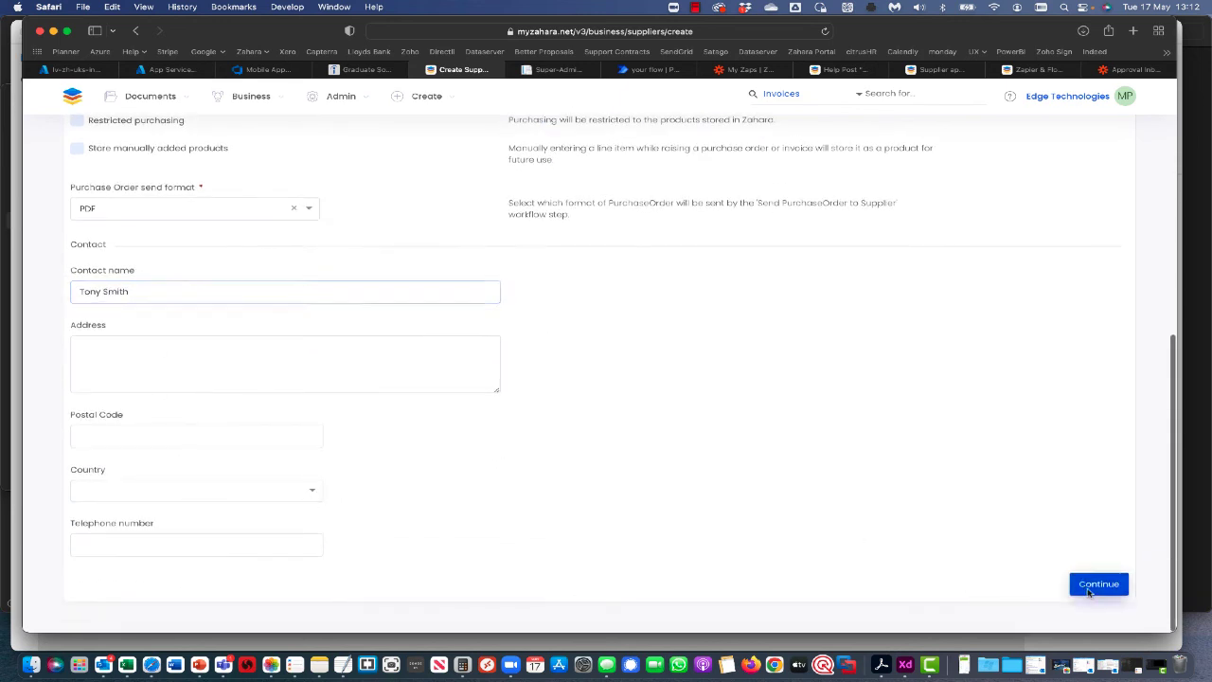
pyautogui.click(1100, 522)
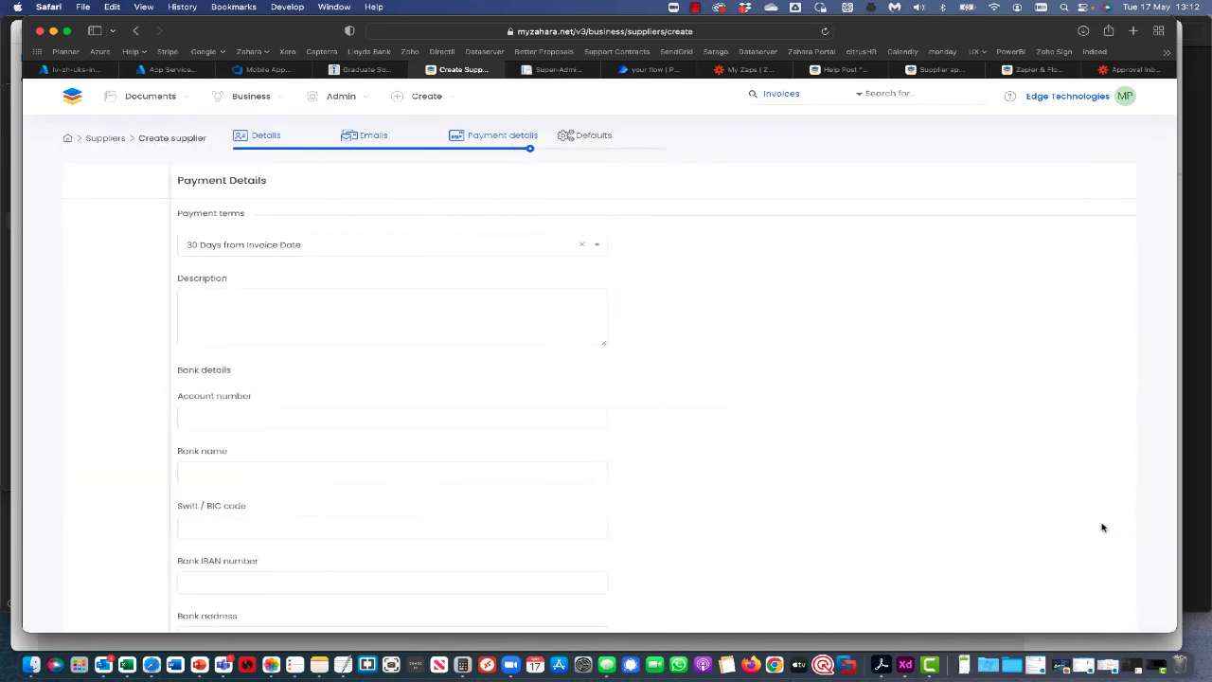
pyautogui.scroll(-4, 891, 530)
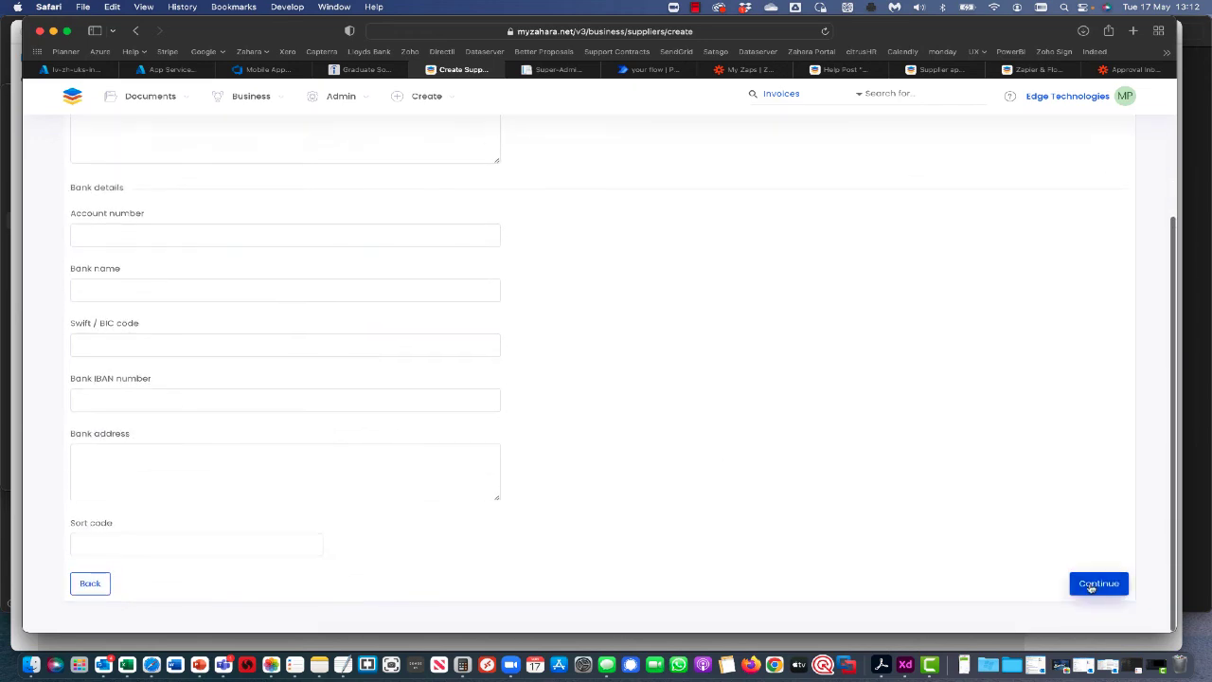
pyautogui.click(1091, 586)
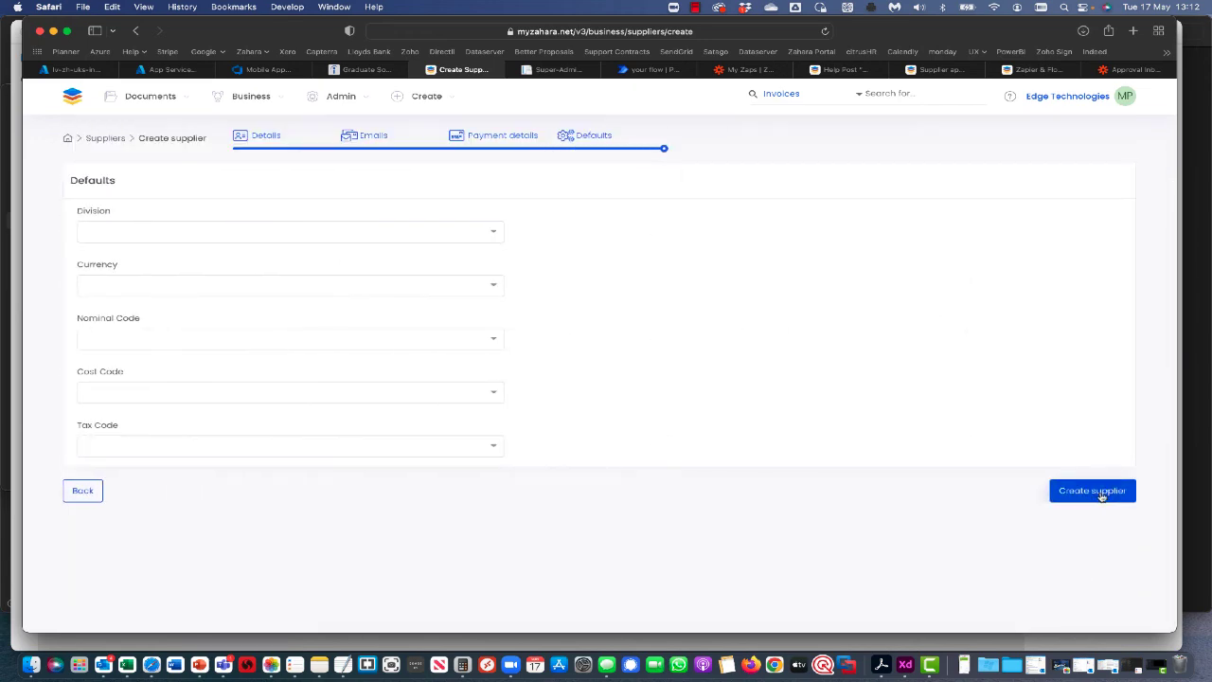
pyautogui.click(1102, 496)
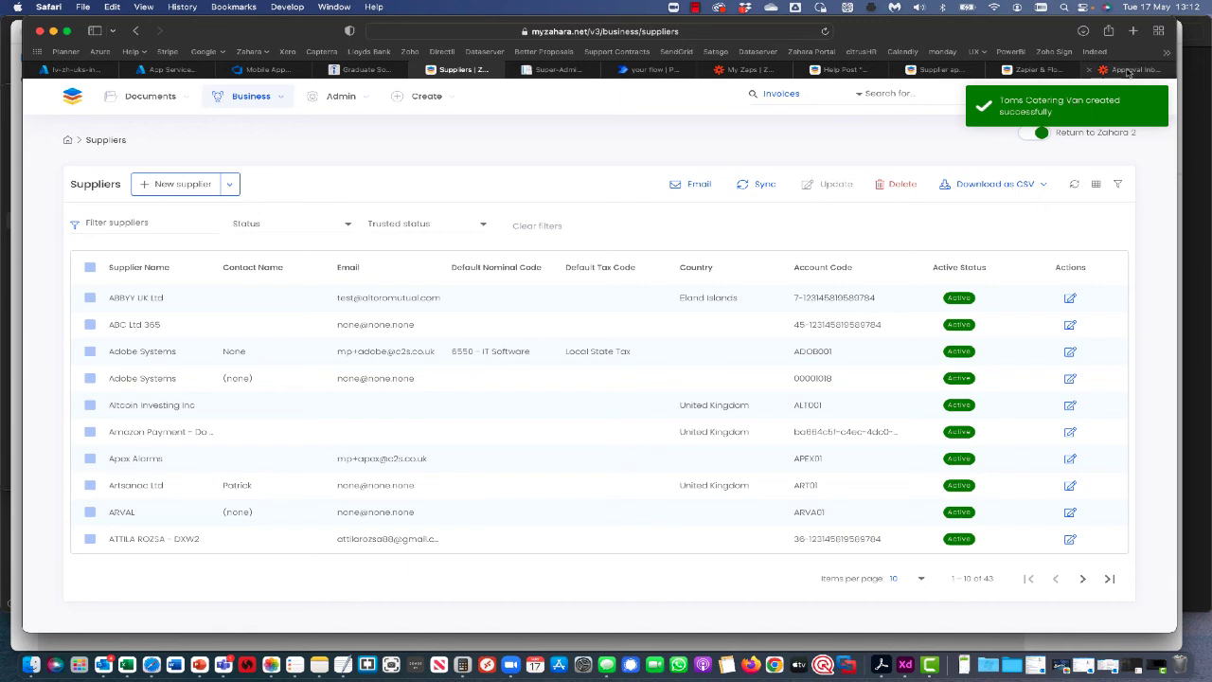
# View the Zapier approval inbox listing Toms Catering Van awaiting approval.
pyautogui.moveTo(1128, 73)
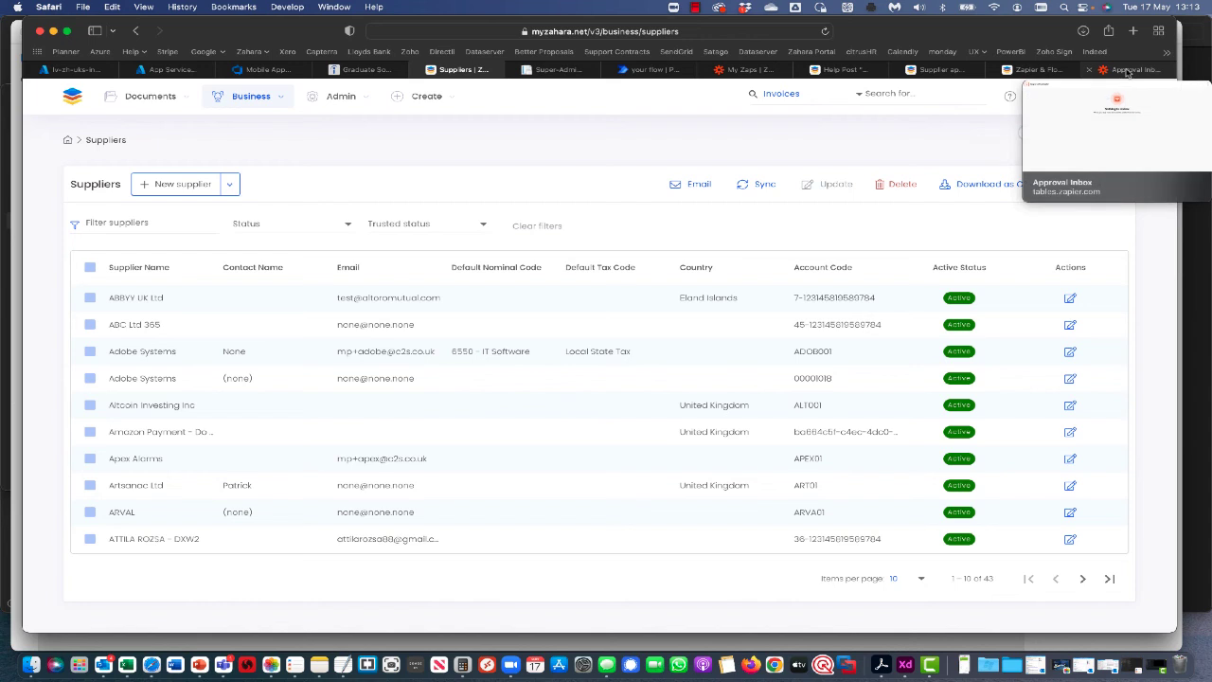
pyautogui.click(1128, 73)
pyautogui.click(694, 8)
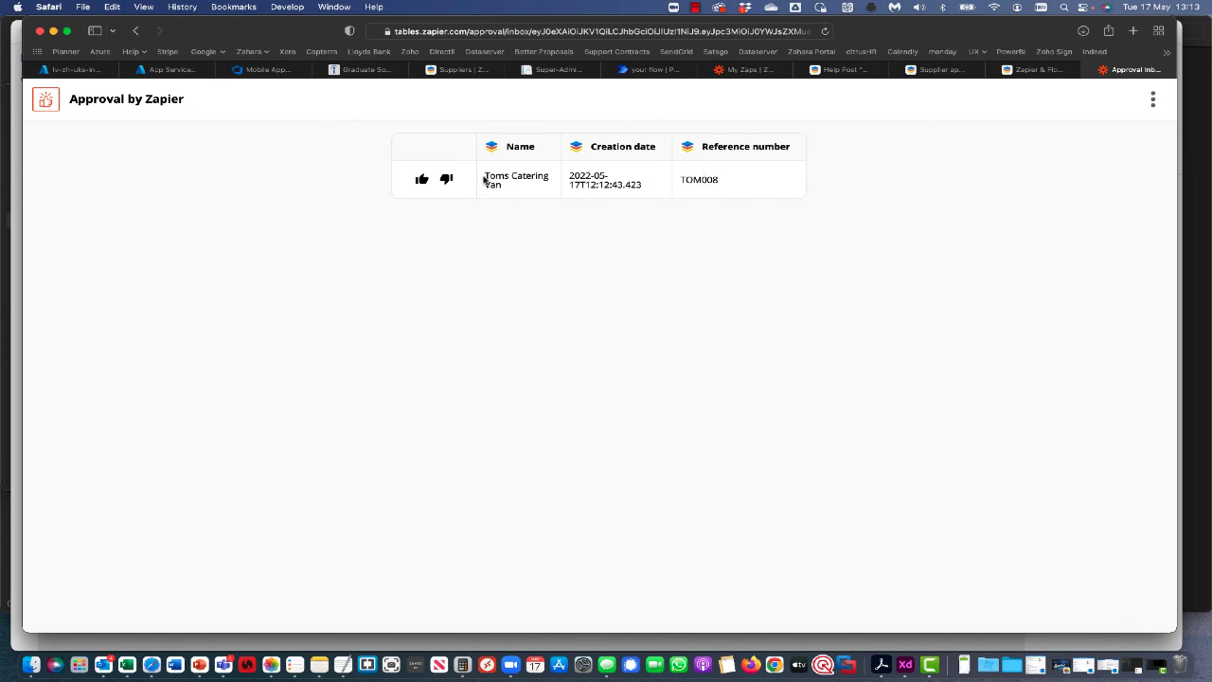
# Reject the Toms Catering Van request and return to Zahara's suppliers list.
pyautogui.click(446, 180)
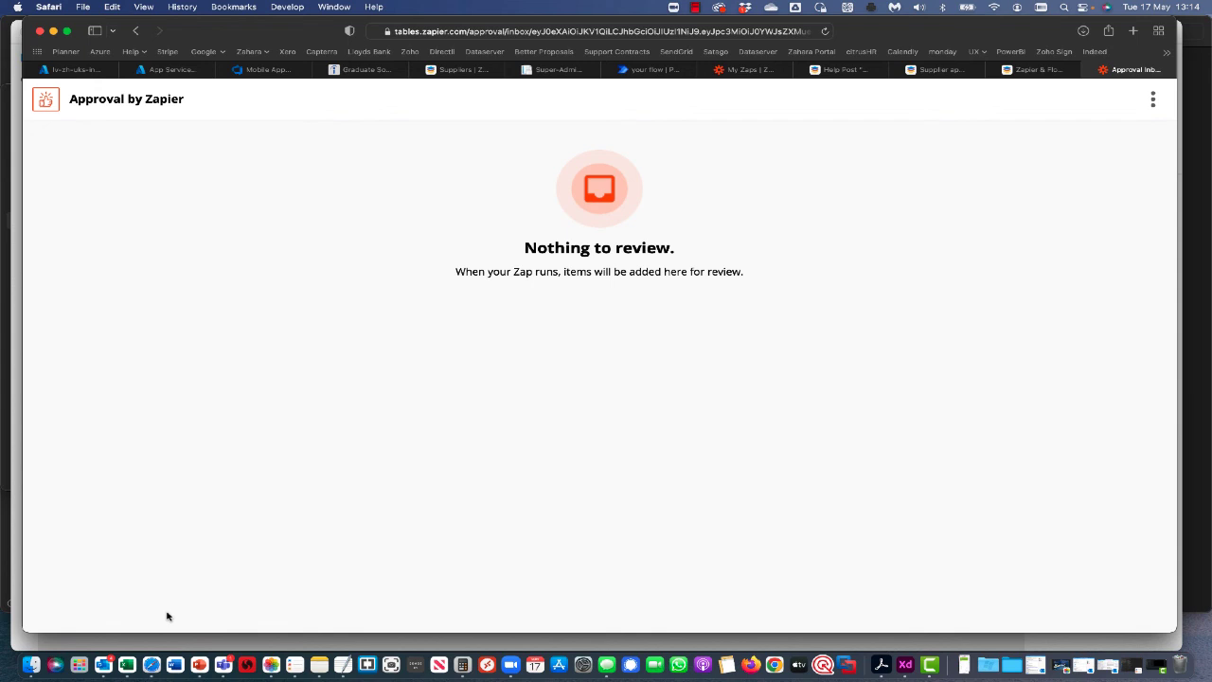
pyautogui.click(460, 72)
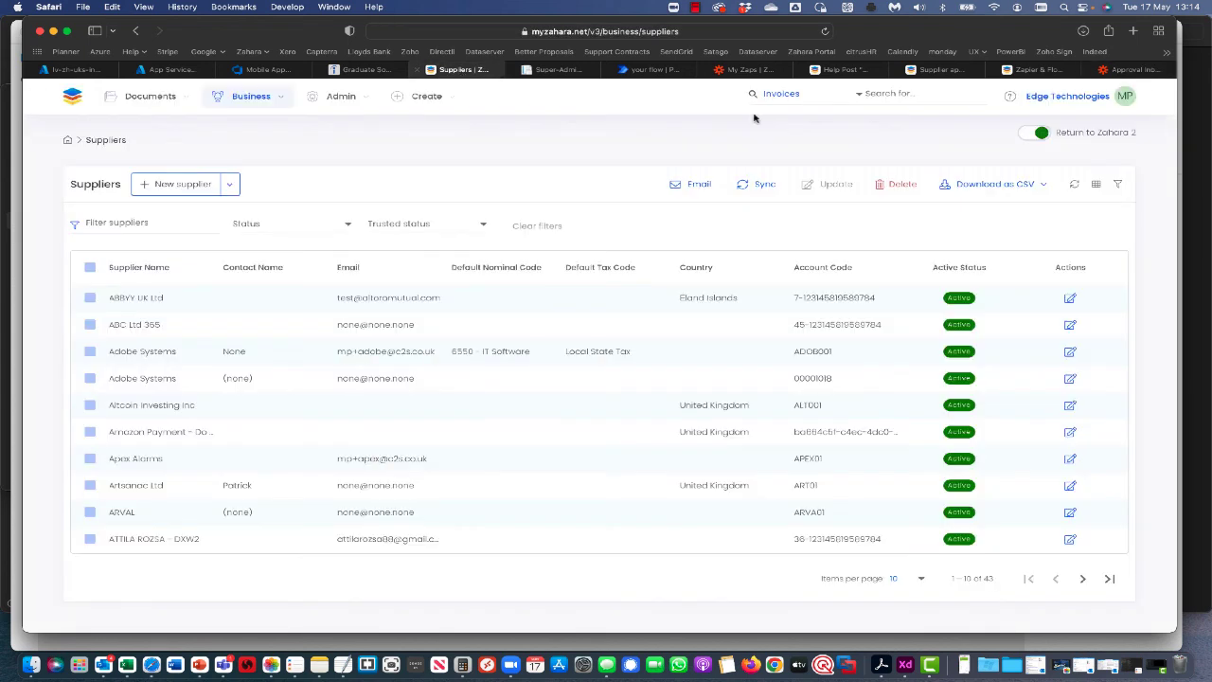
# Filter suppliers for 'tom' and open 'Toms Catering Van - Do Not Use', typed Unapproved.
pyautogui.click(179, 223)
pyautogui.write('tom')
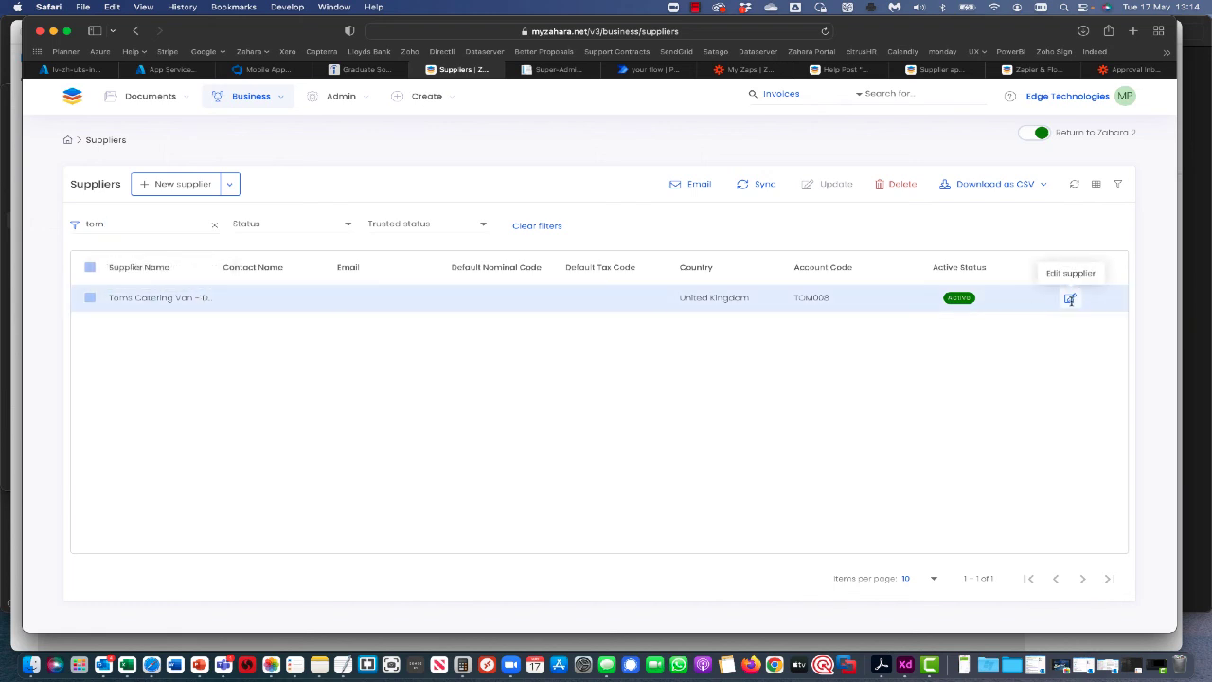
pyautogui.click(1071, 298)
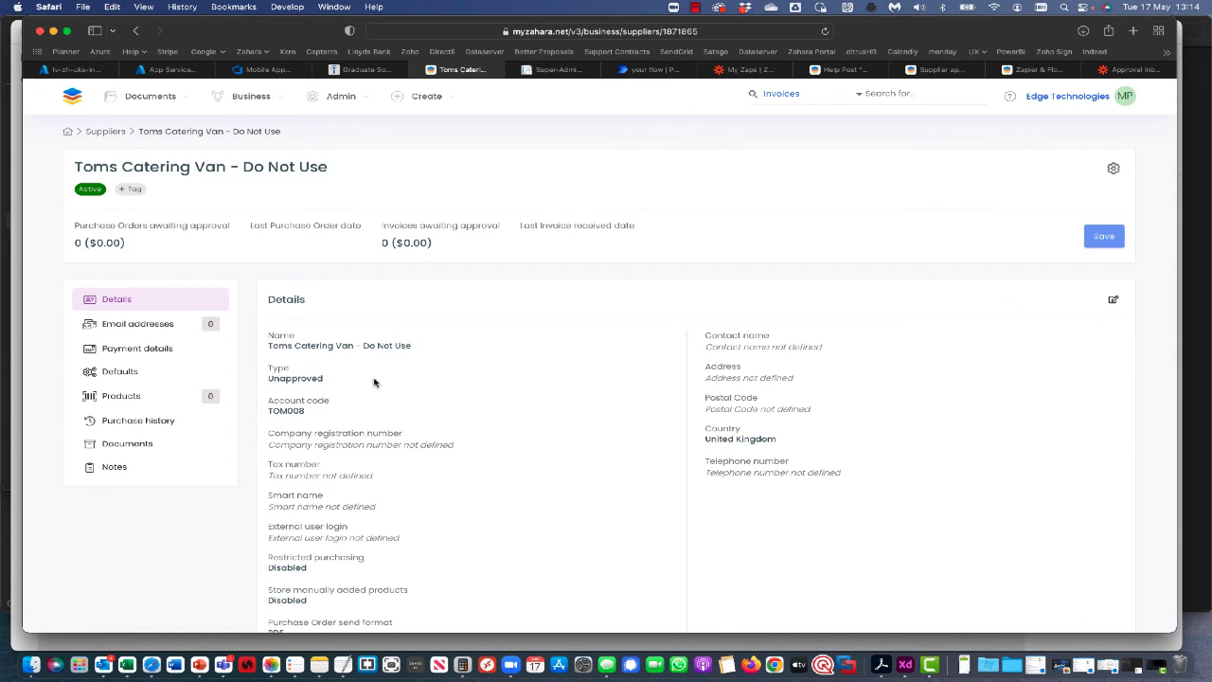
pyautogui.click(698, 8)
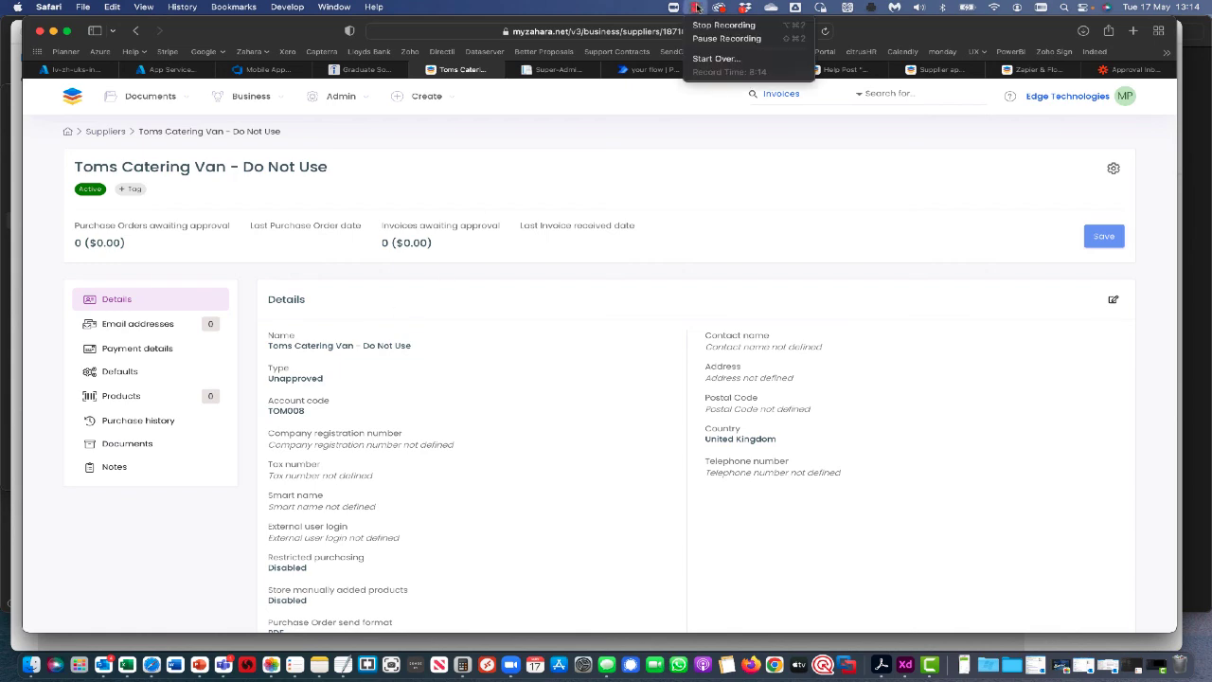